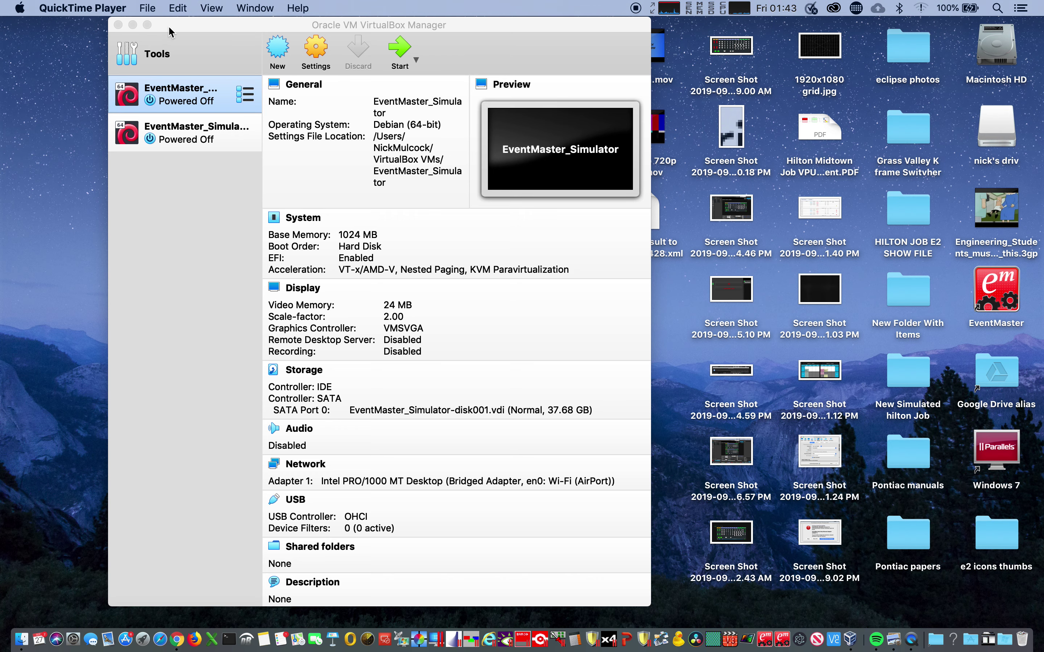
# Move the VirtualBox window right and check this Mac's OS version and hardware in About This Mac
pyautogui.moveTo(170, 27); pyautogui.dragTo(253, 27)
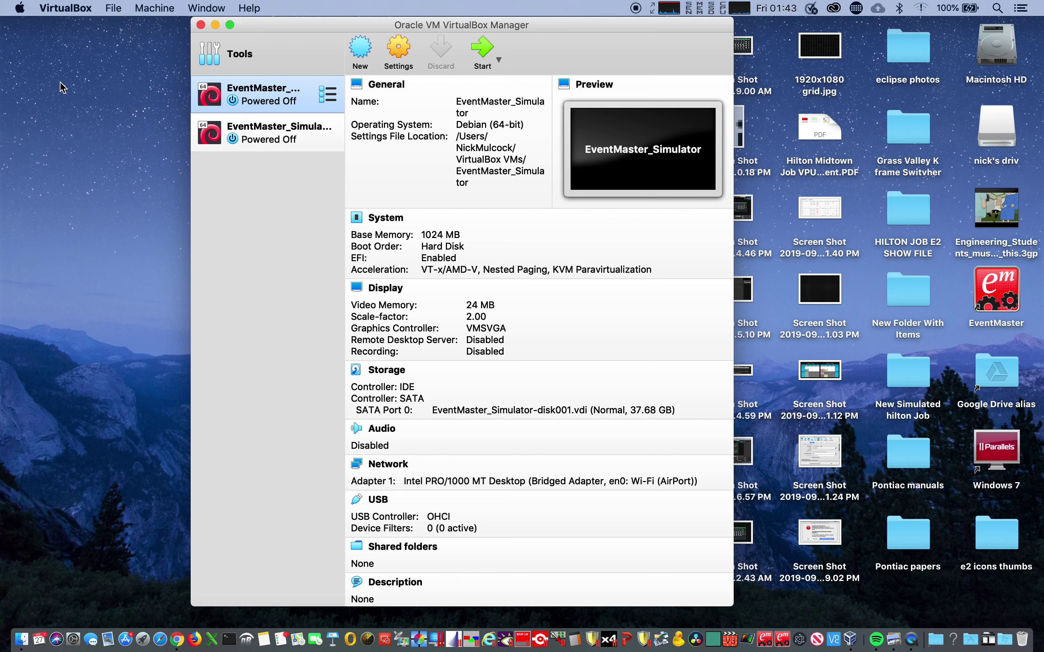
pyautogui.click(20, 9)
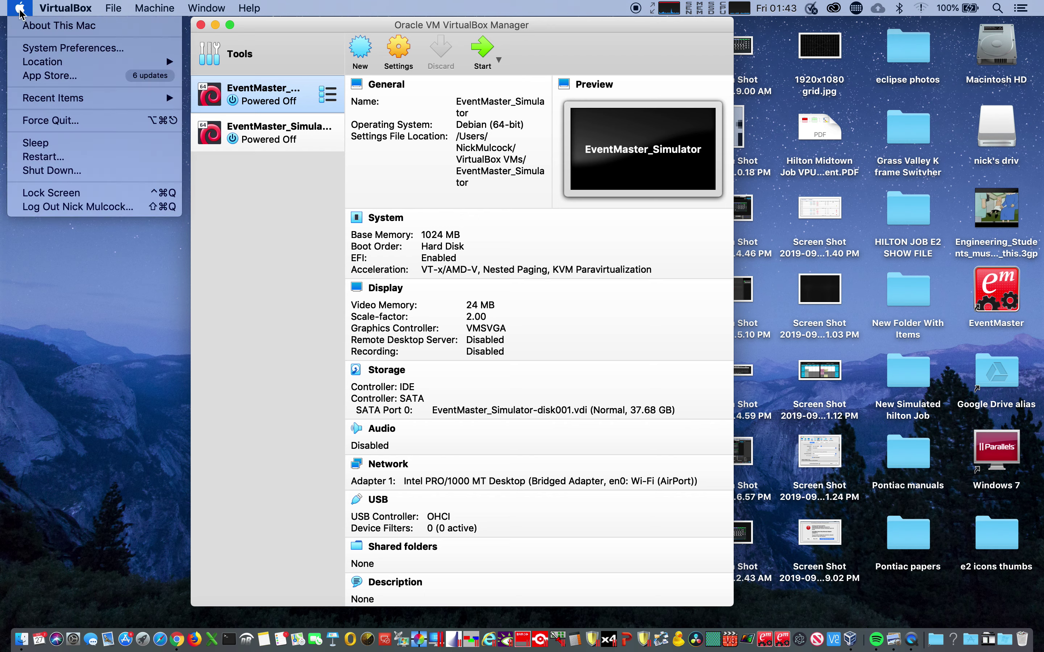
pyautogui.click(26, 27)
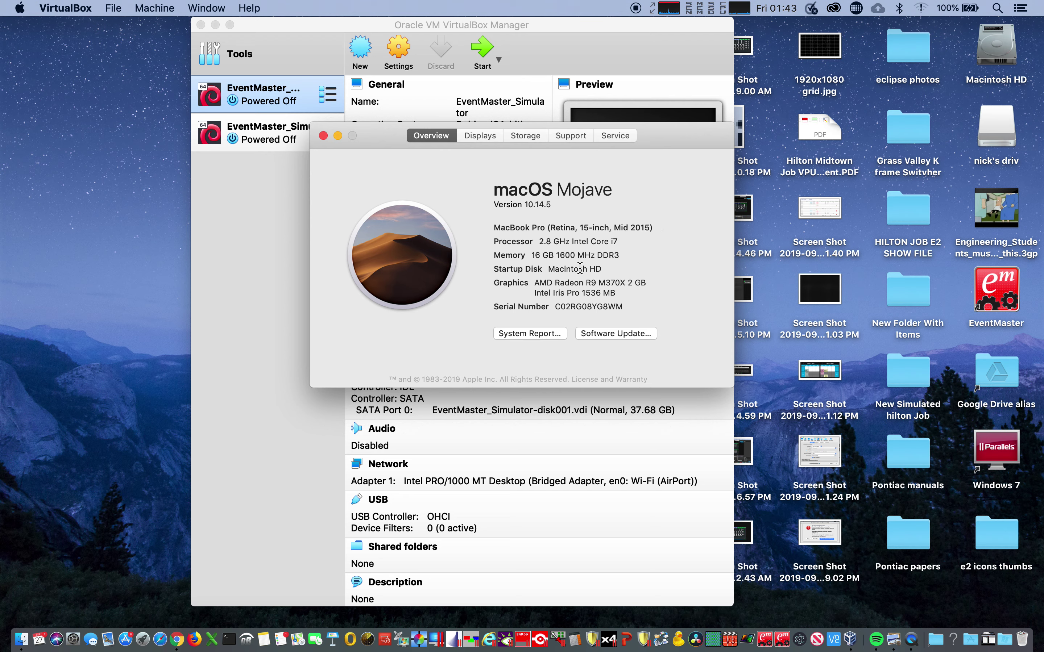
pyautogui.click(323, 136)
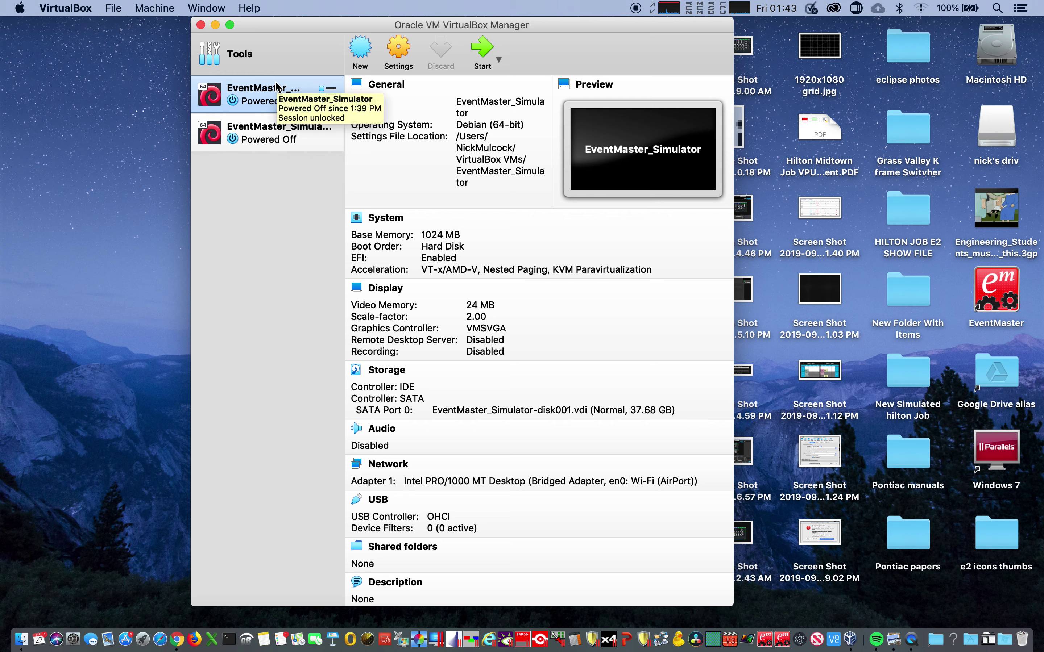
# Boot the EventMaster_Simulator Clone VM and dismiss the keyboard-capture and mouse-integration notices
pyautogui.click(270, 126)
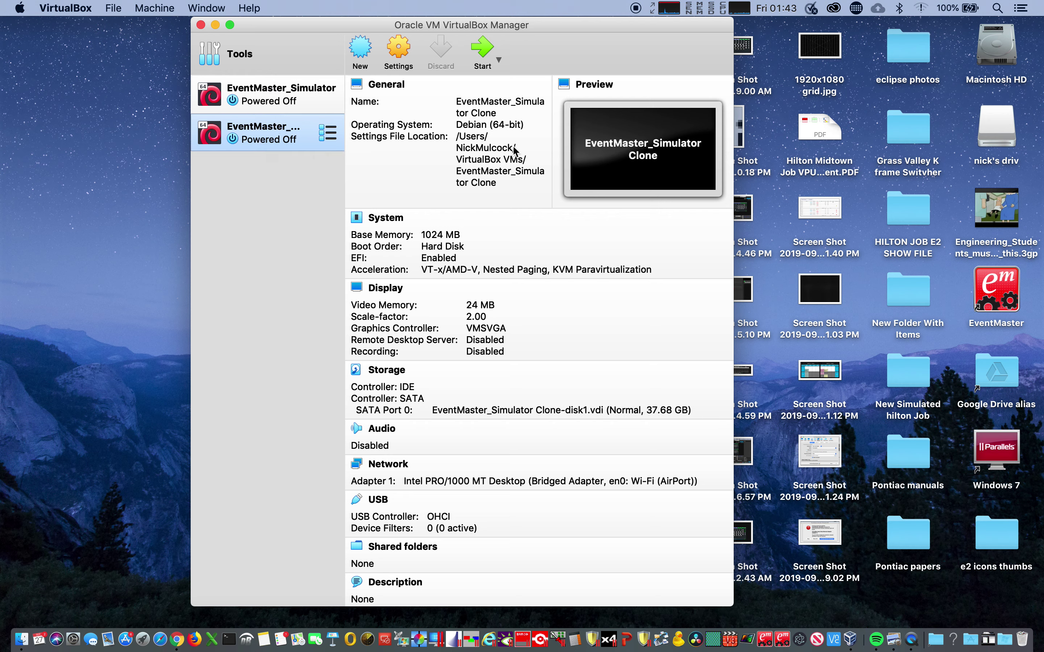
pyautogui.click(483, 50)
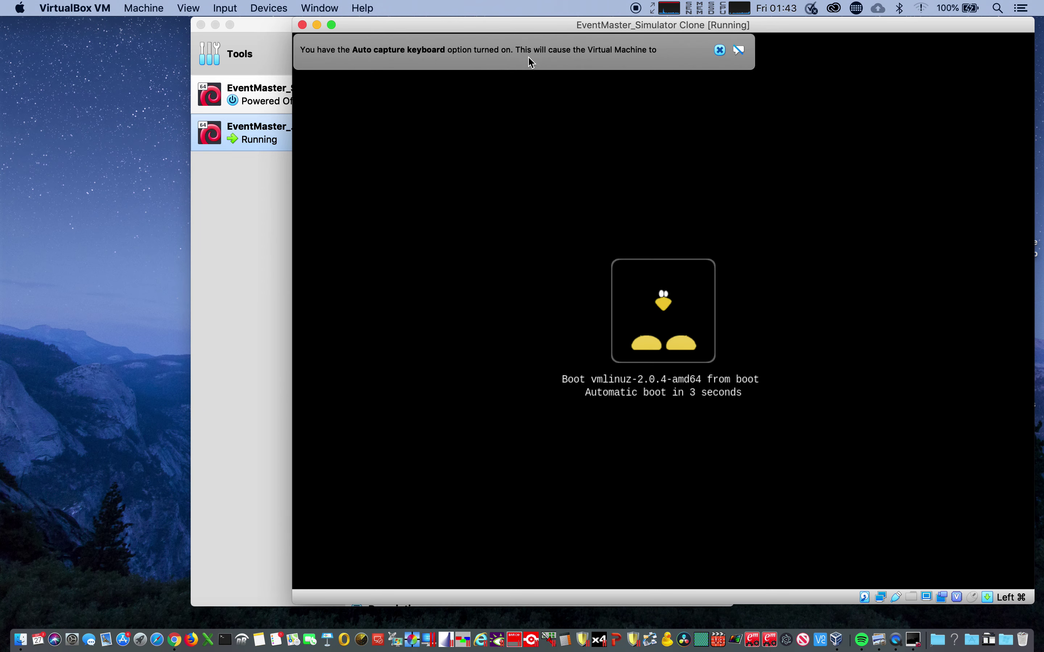
pyautogui.click(719, 51)
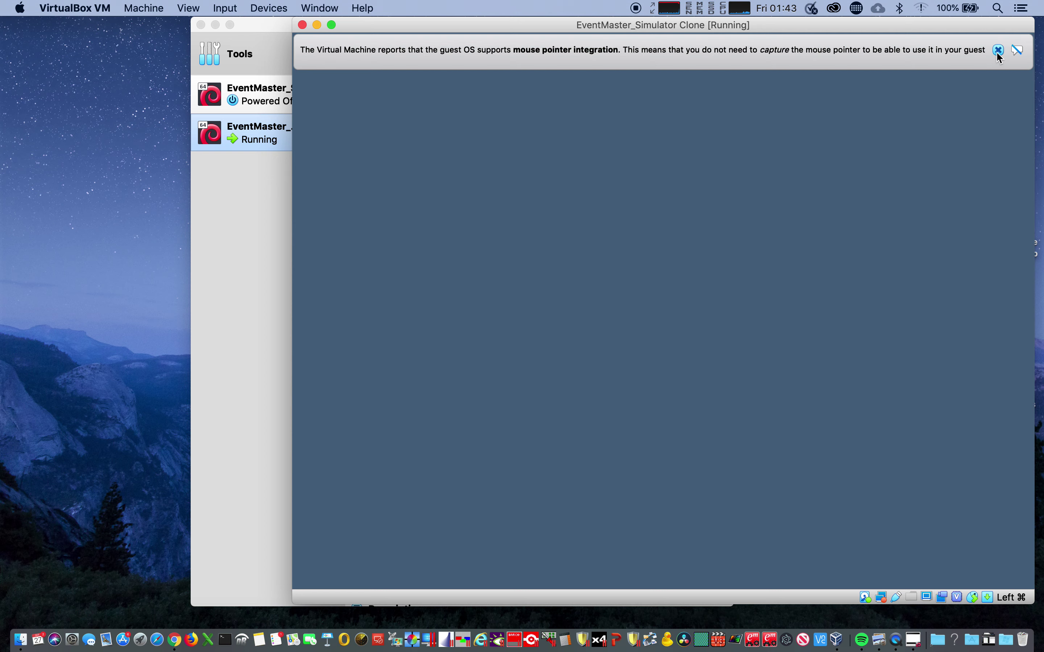
pyautogui.click(998, 51)
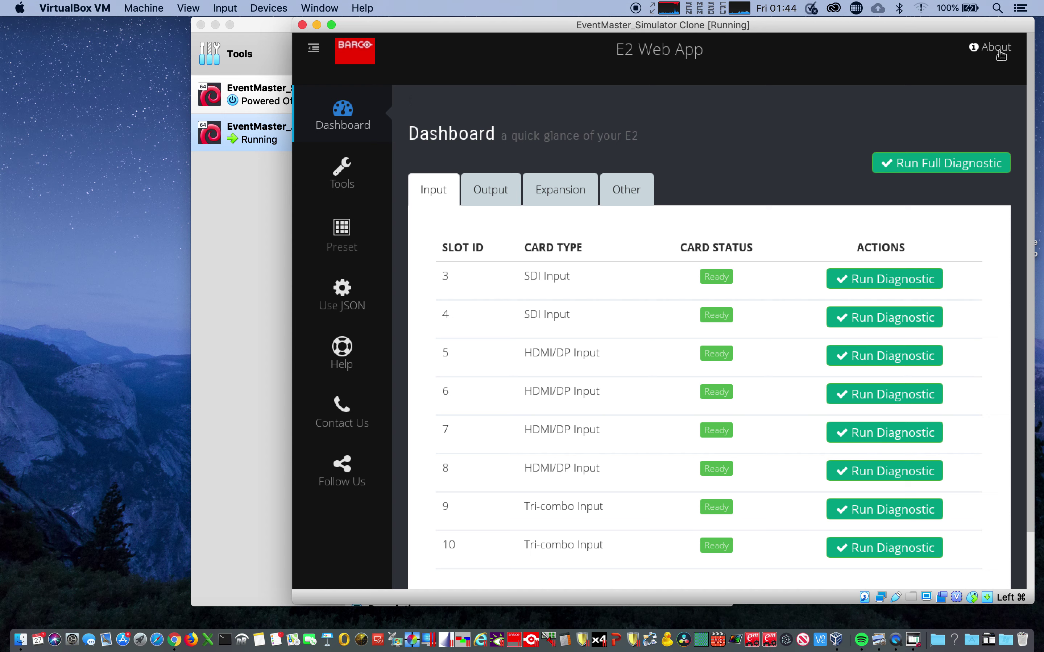
# On the About E2 page, change the clone's static IP to 192.168.000.176 and apply it
pyautogui.click(1001, 53)
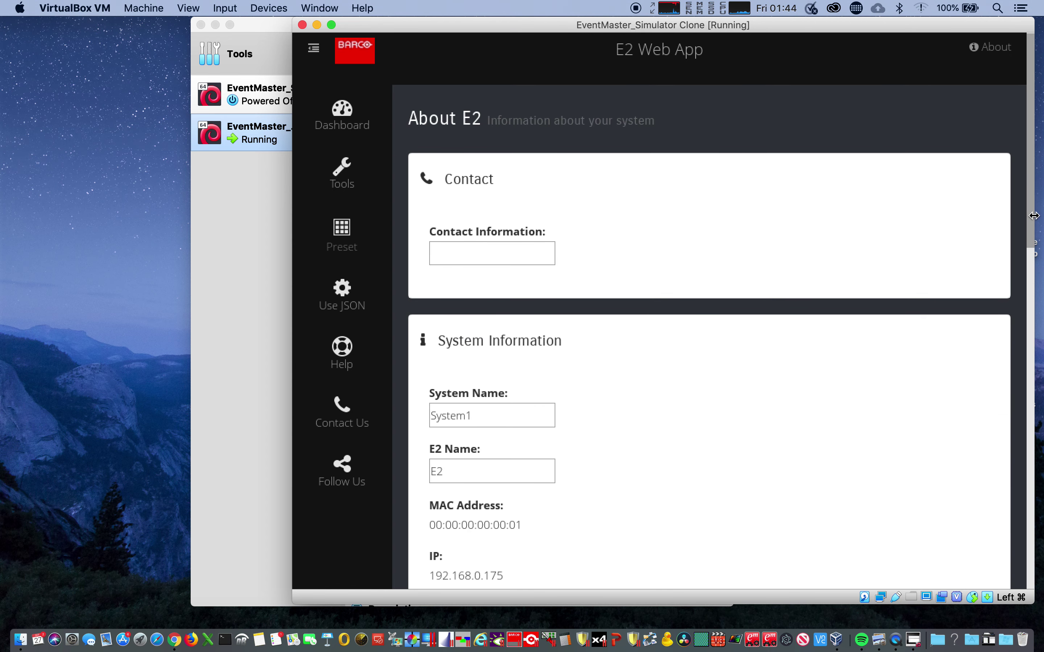
pyautogui.scroll(-5, 554, 328)
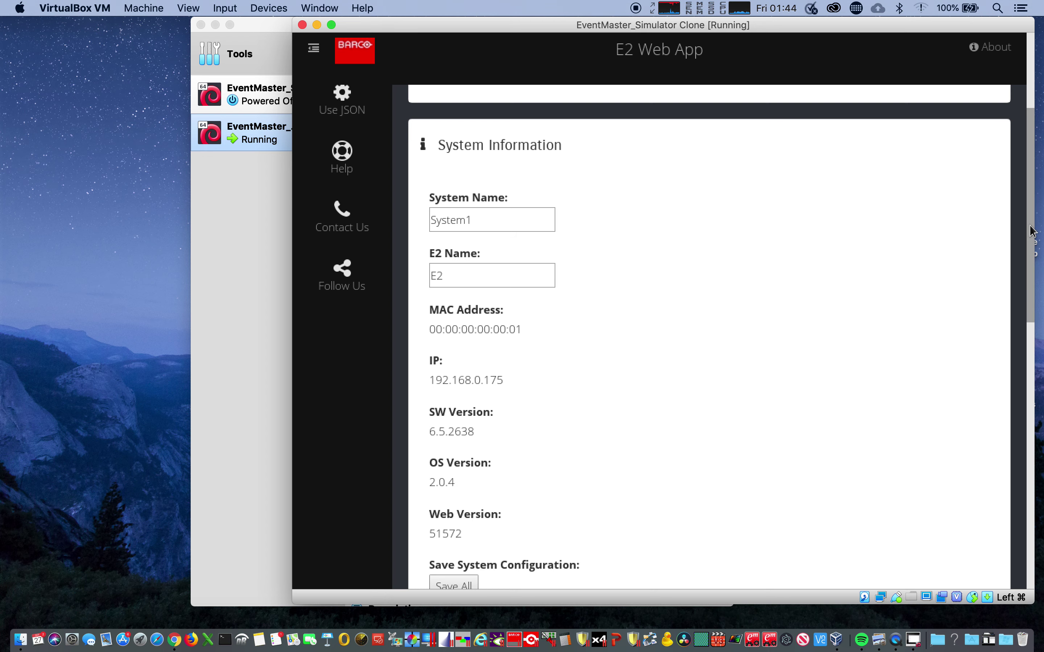
pyautogui.moveTo(1030, 233); pyautogui.dragTo(1018, 427)
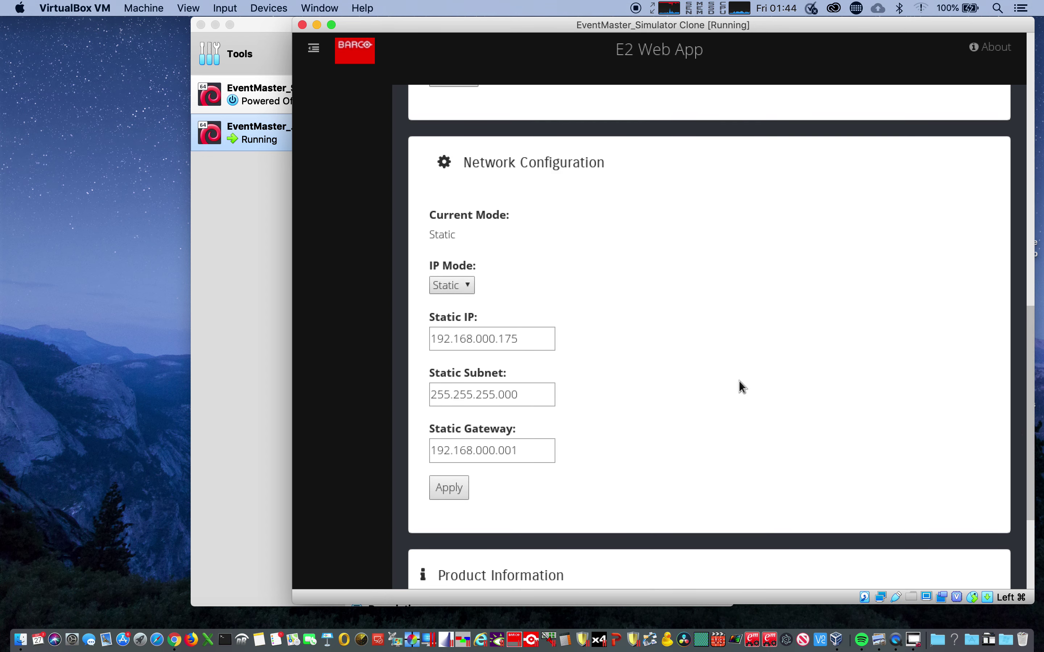
pyautogui.click(525, 345)
pyautogui.press('BackSpace')
pyautogui.write('6')
pyautogui.click(442, 494)
pyautogui.moveTo(1032, 329); pyautogui.dragTo(1033, 94)
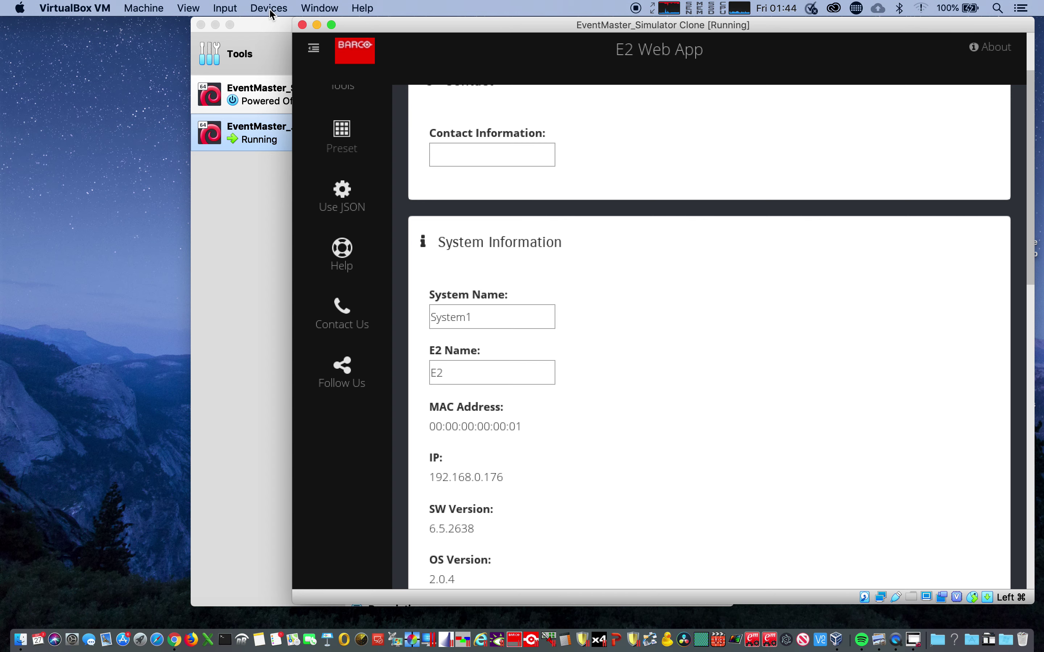
# Boot the original EventMaster_Simulator VM and dismiss the keyboard-capture and mouse-integration notices
pyautogui.click(264, 25)
pyautogui.click(280, 91)
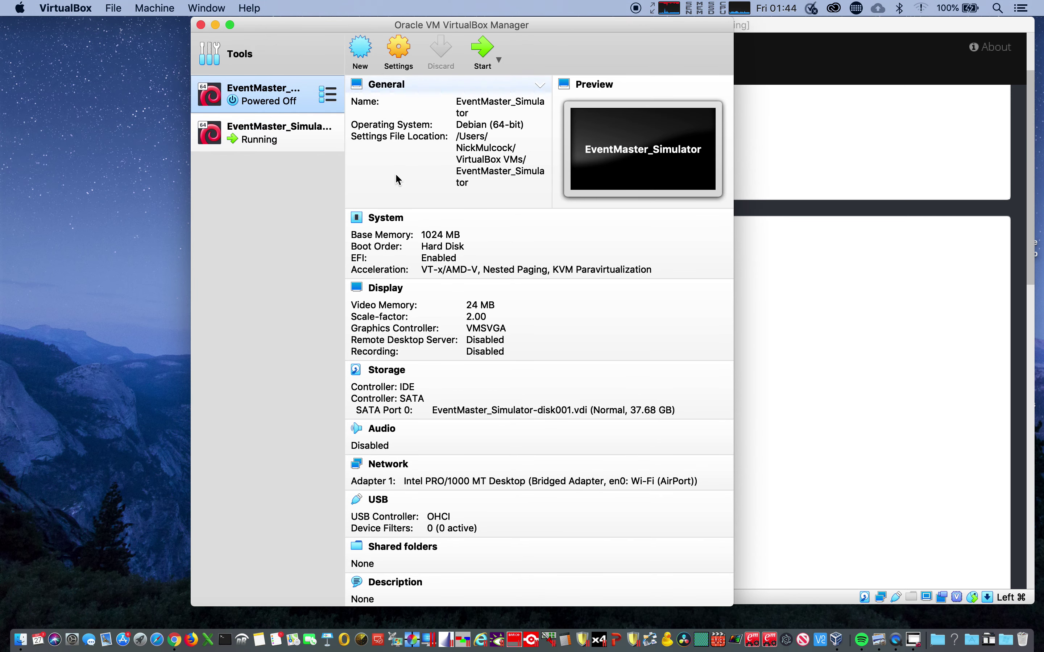
pyautogui.click(494, 60)
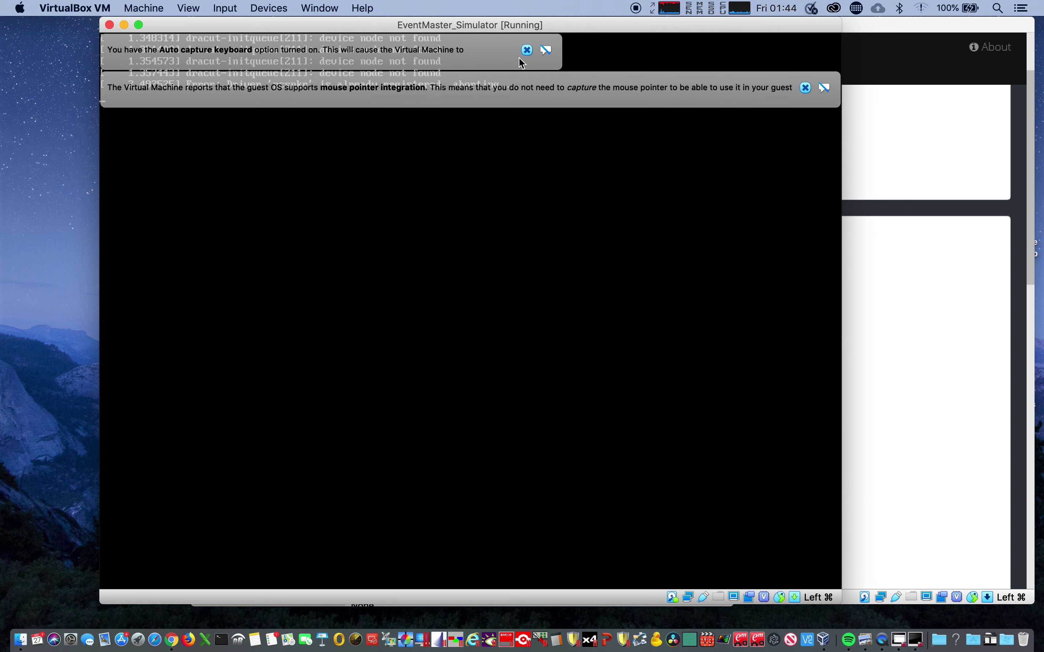
pyautogui.click(527, 50)
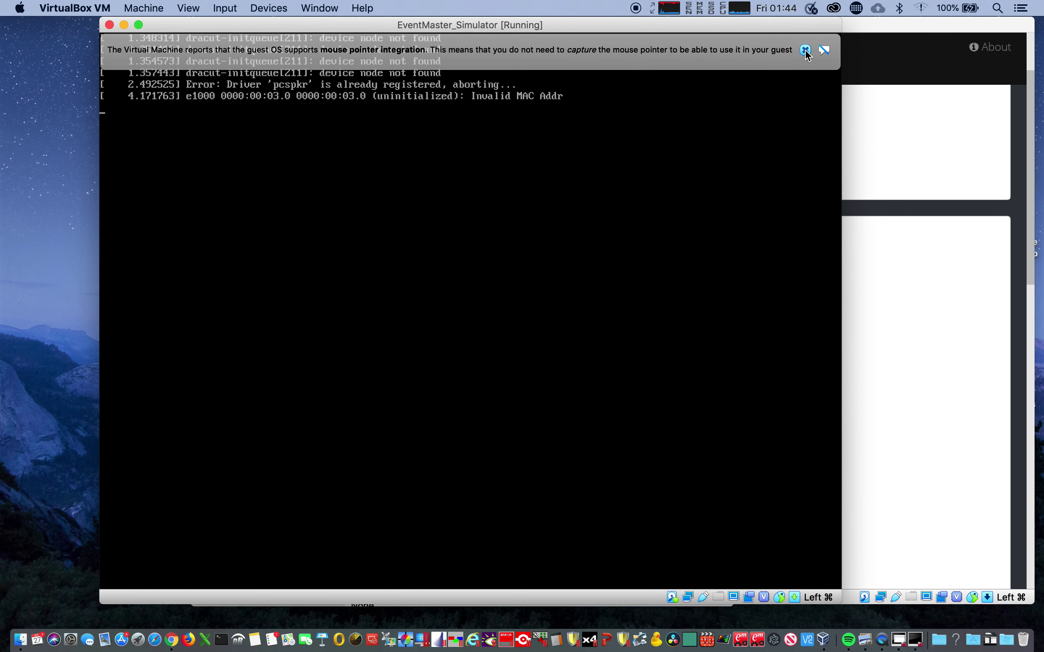
pyautogui.click(805, 50)
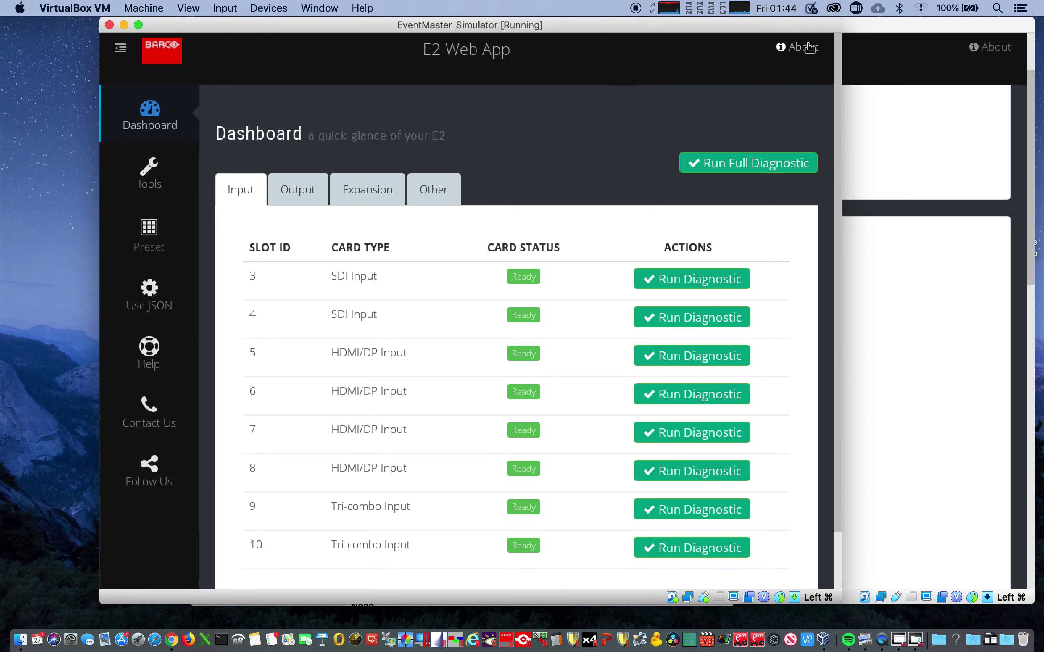
# Confirm the original simulator reports IP 192.168.0.175 on About E2, then minimize both VM windows
pyautogui.click(798, 46)
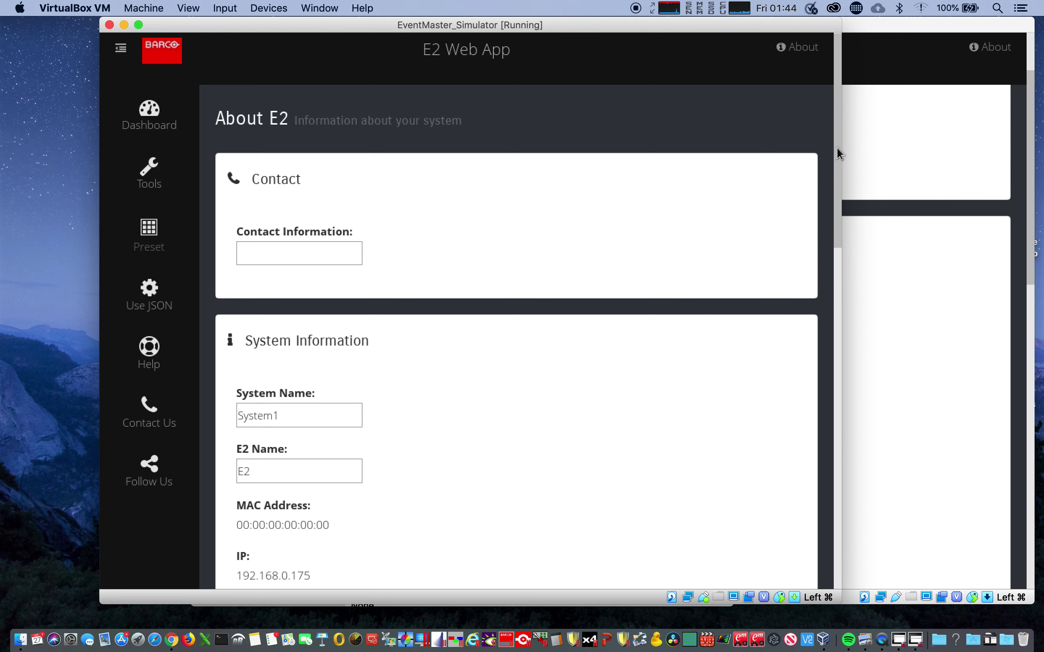
pyautogui.moveTo(839, 153); pyautogui.dragTo(842, 286)
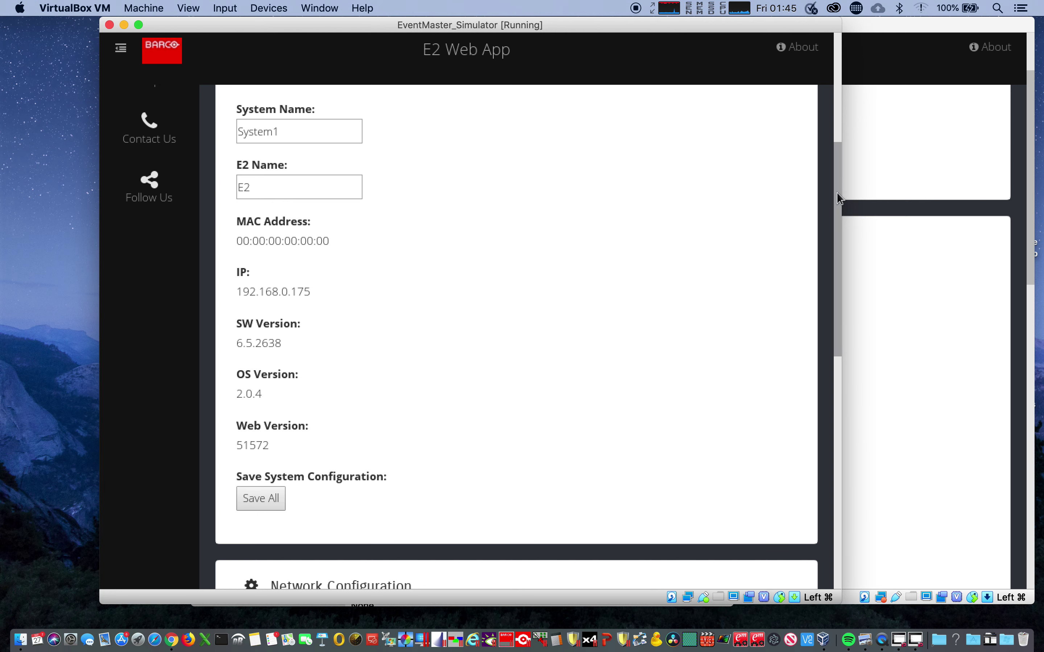
pyautogui.click(124, 25)
pyautogui.click(784, 38)
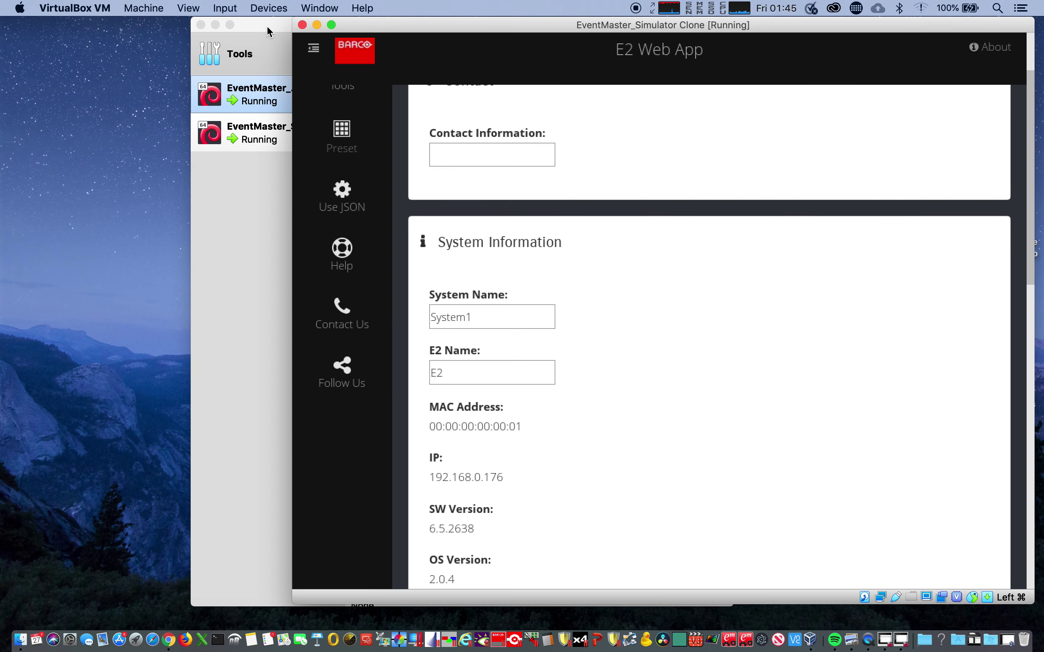
pyautogui.click(317, 25)
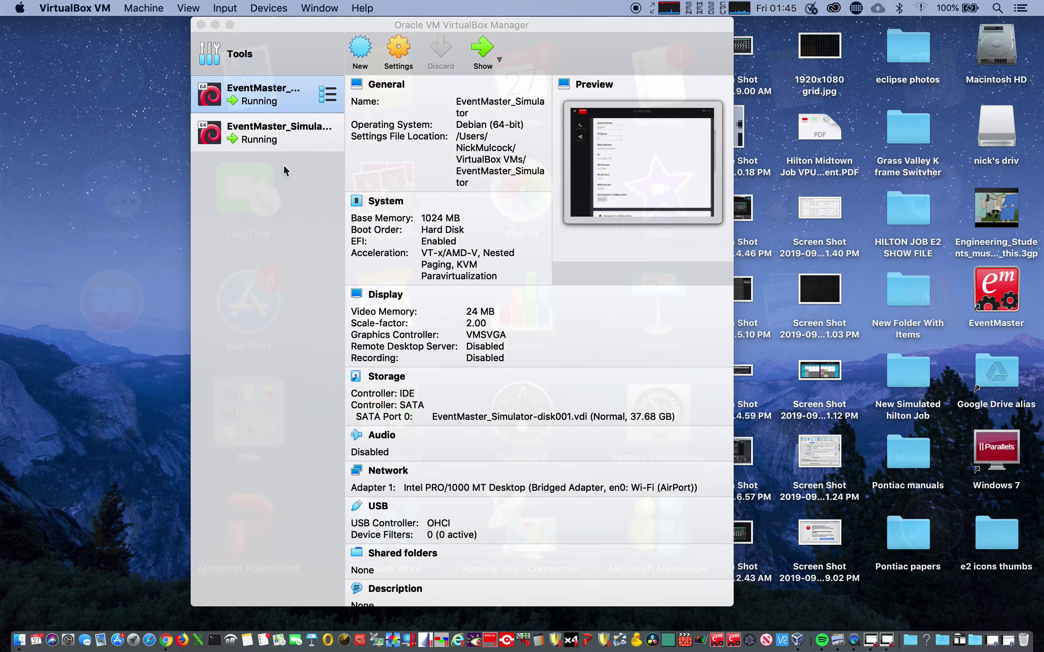
# In Chrome, load 192.168.0.175 in one tab and 192.168.0.176 in a second tab
pyautogui.press('super+Tab')
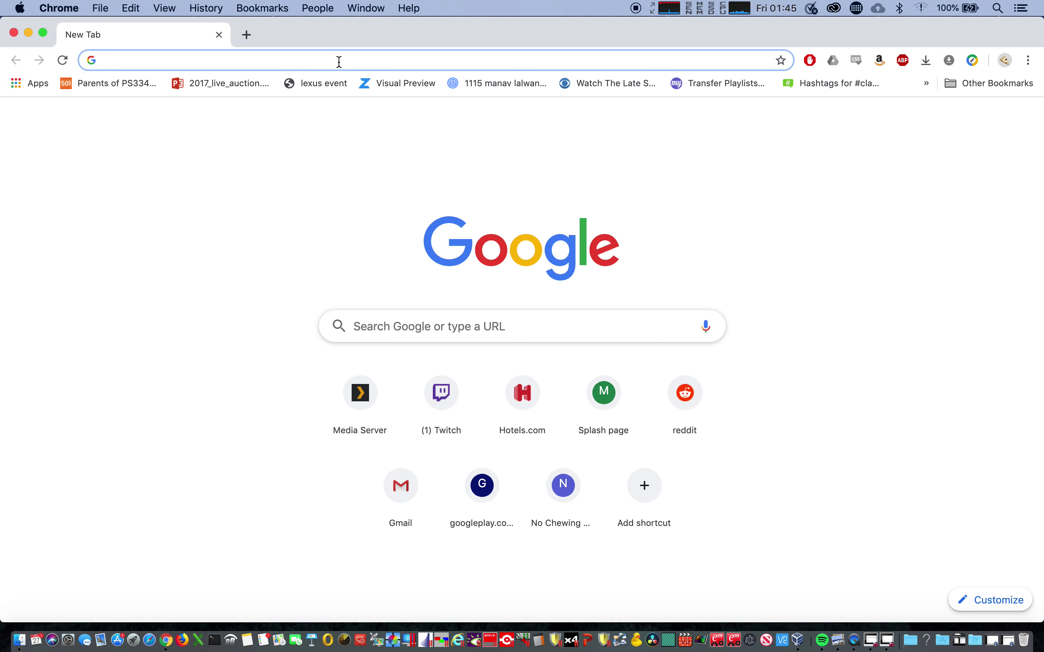
pyautogui.write('192.168.0.17')
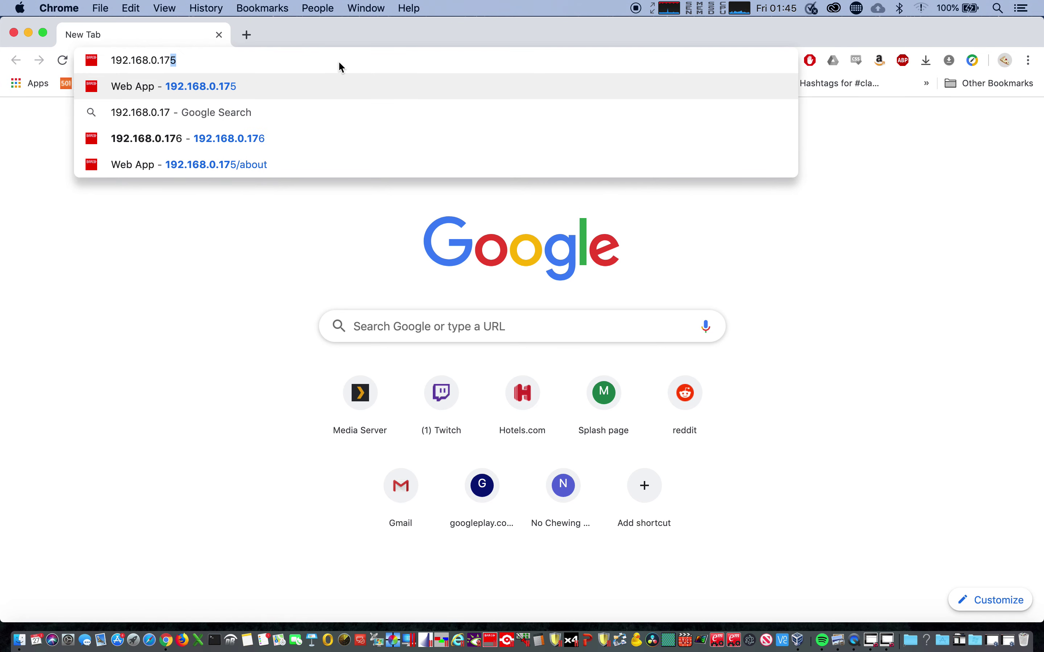
pyautogui.write('5')
pyautogui.press('Return')
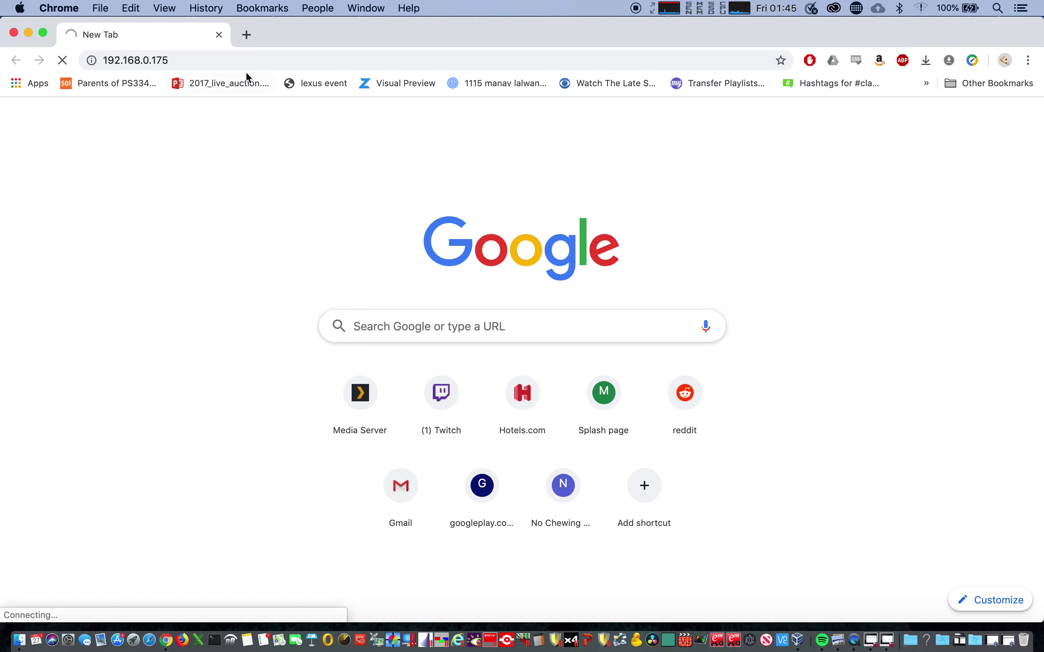
pyautogui.click(248, 36)
pyautogui.write('192.168.0.176')
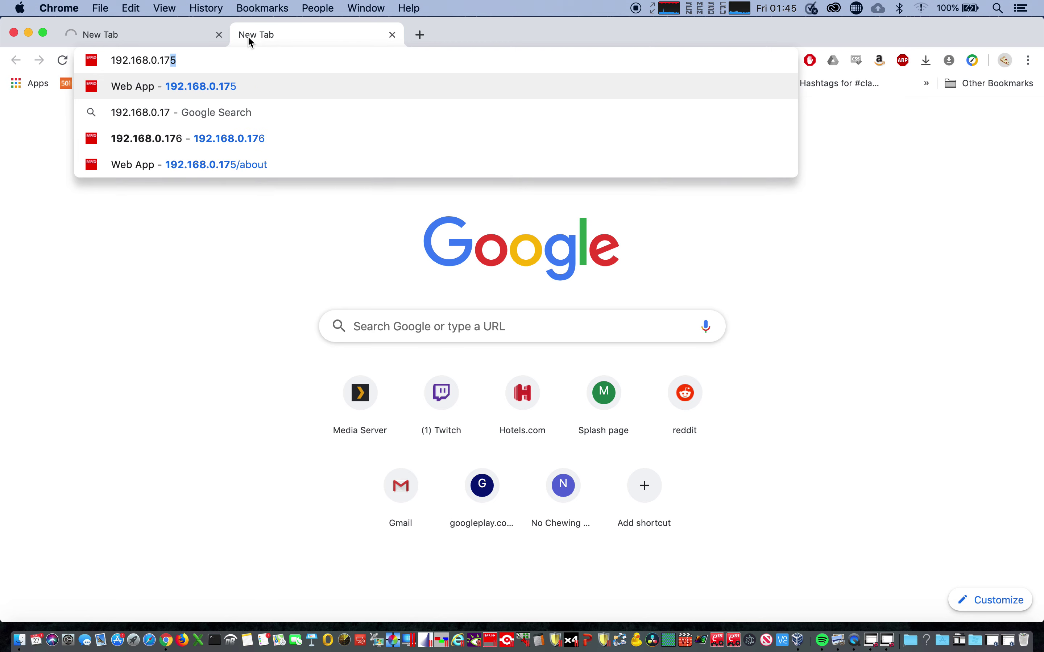
pyautogui.press('Return')
# Retry 192.168.0.175 in the first tab, which keeps timing out while .176 shows the dashboard
pyautogui.click(170, 39)
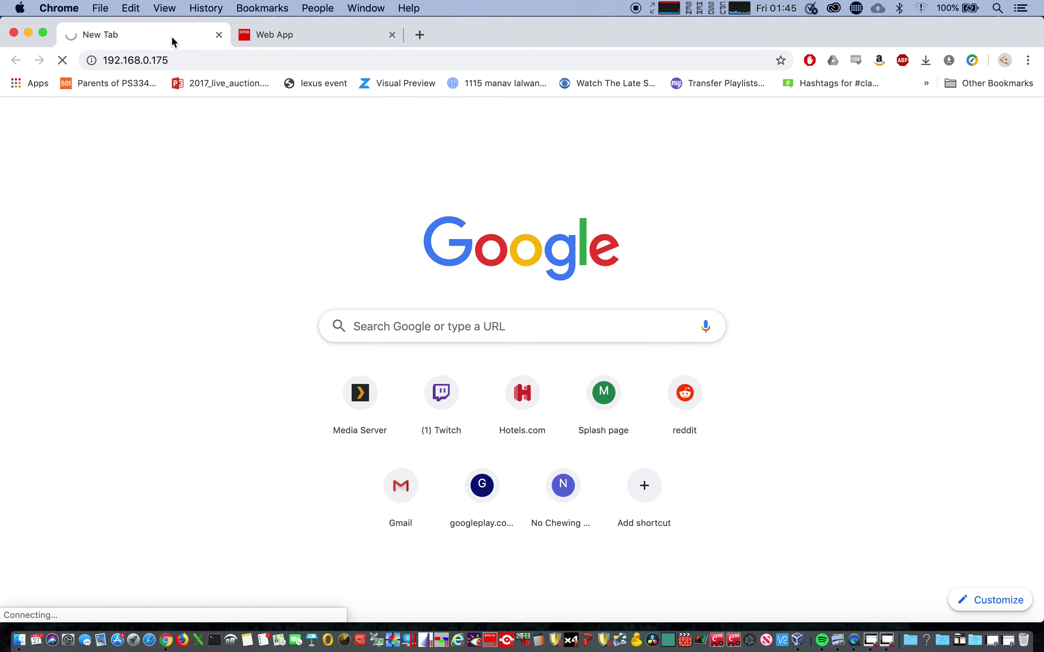
pyautogui.click(286, 43)
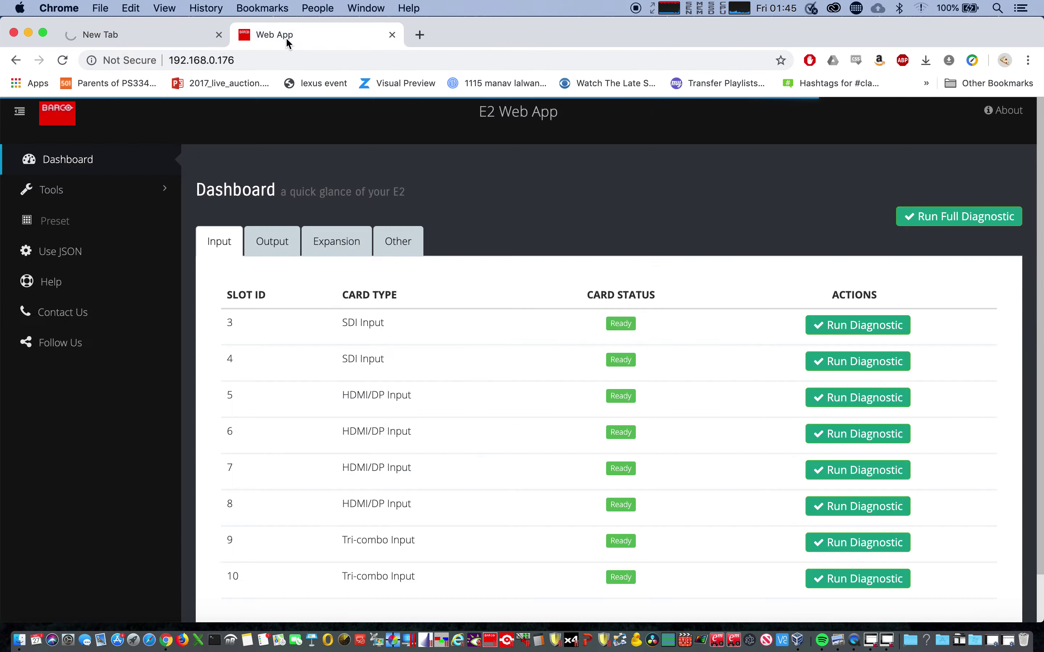
pyautogui.click(143, 35)
pyautogui.click(189, 62)
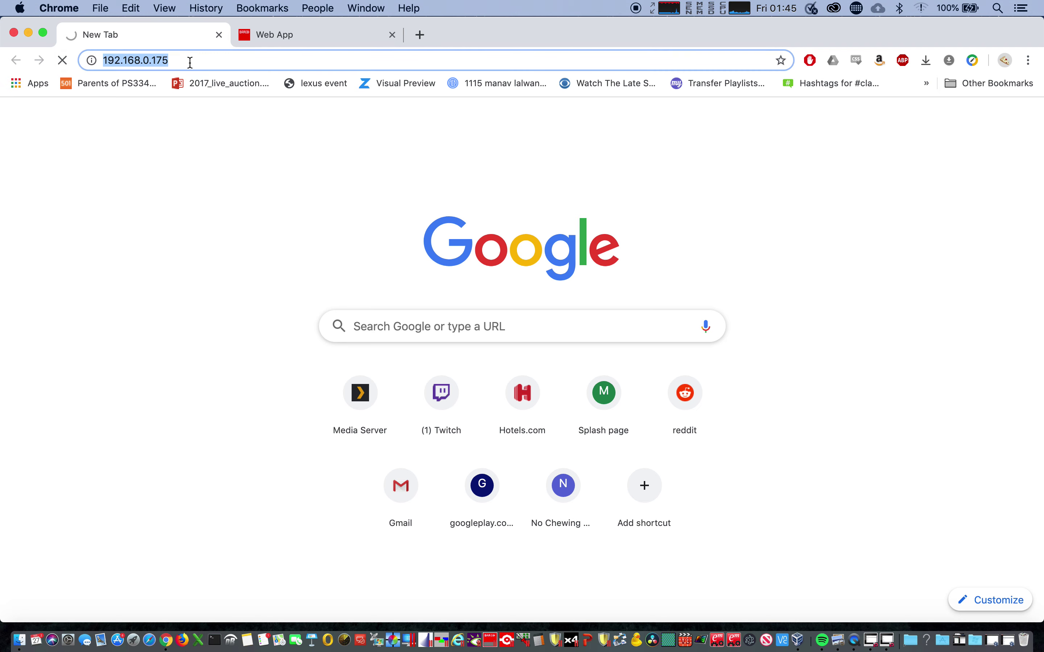
pyautogui.write('192.168.0.17')
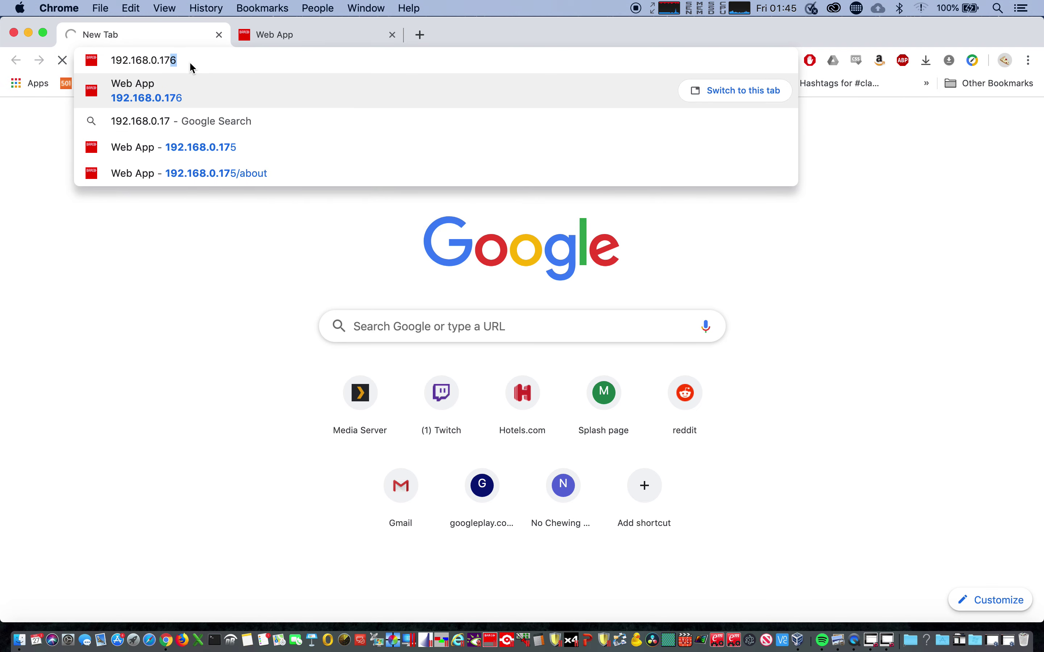
pyautogui.write('5')
pyautogui.press('Return')
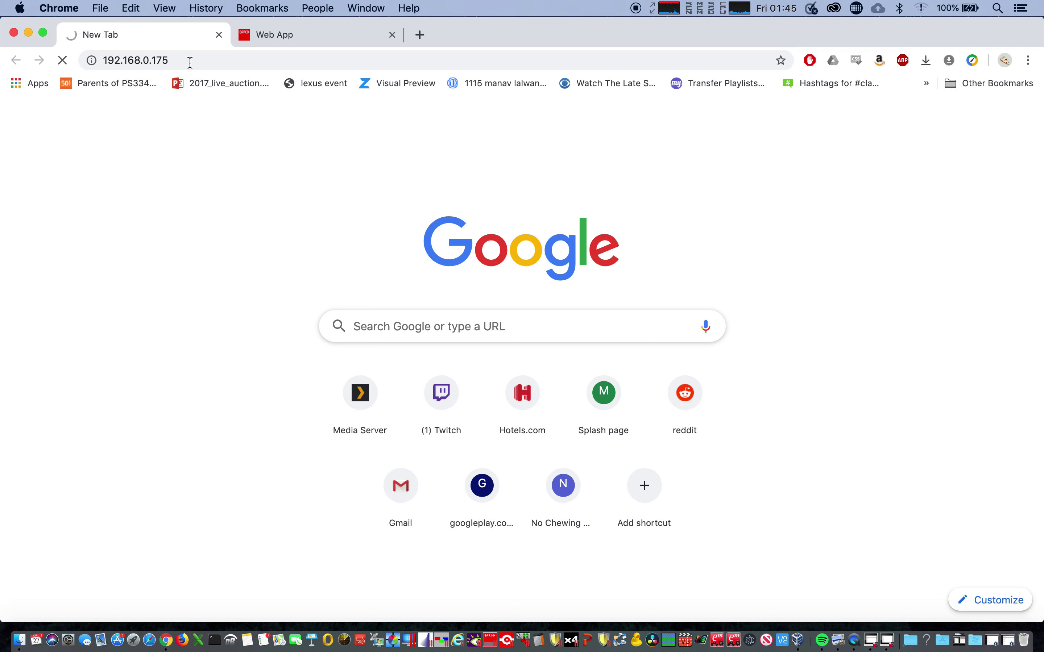
pyautogui.click(190, 63)
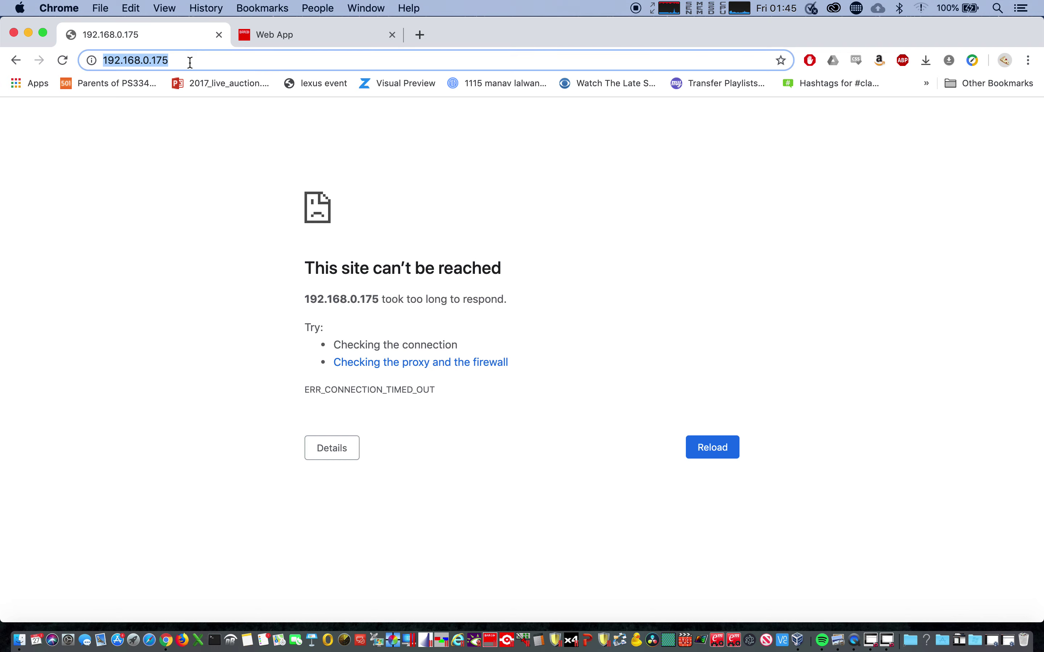
pyautogui.press('Return')
# Close Chrome and restore the minimized EventMaster_Simulator VM window
pyautogui.click(13, 33)
pyautogui.click(275, 400)
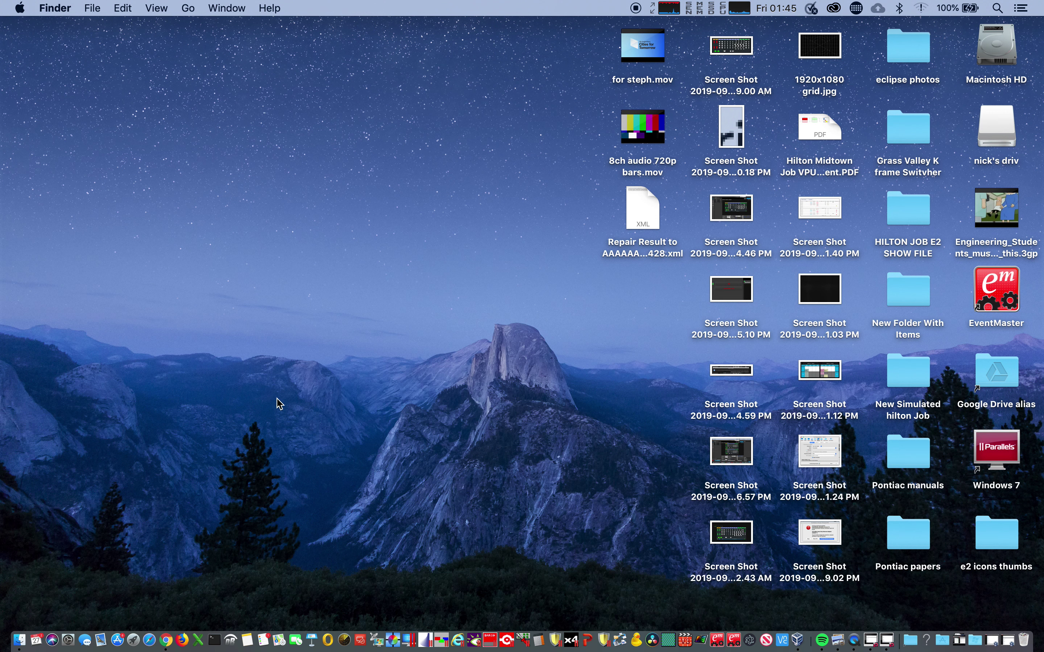
pyautogui.press('super+Tab')
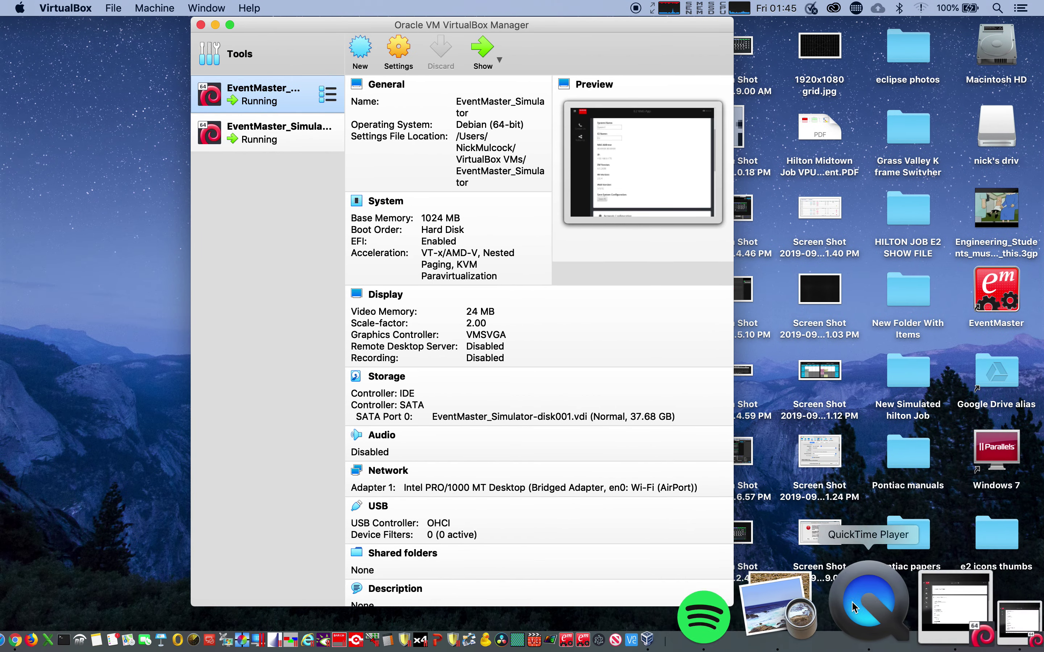
pyautogui.click(868, 608)
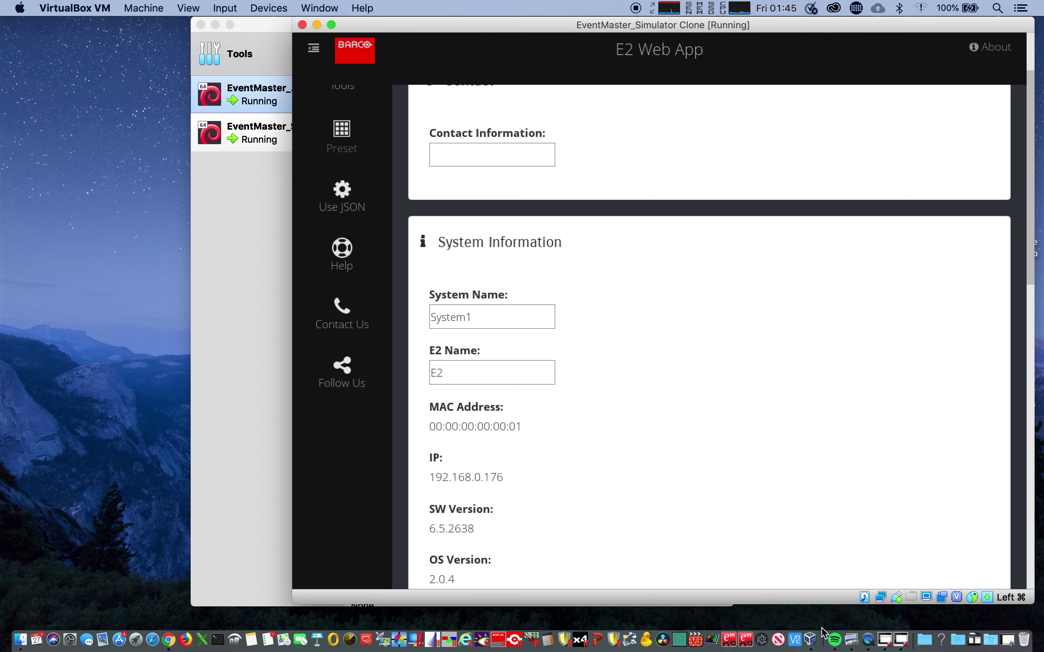
pyautogui.click(908, 636)
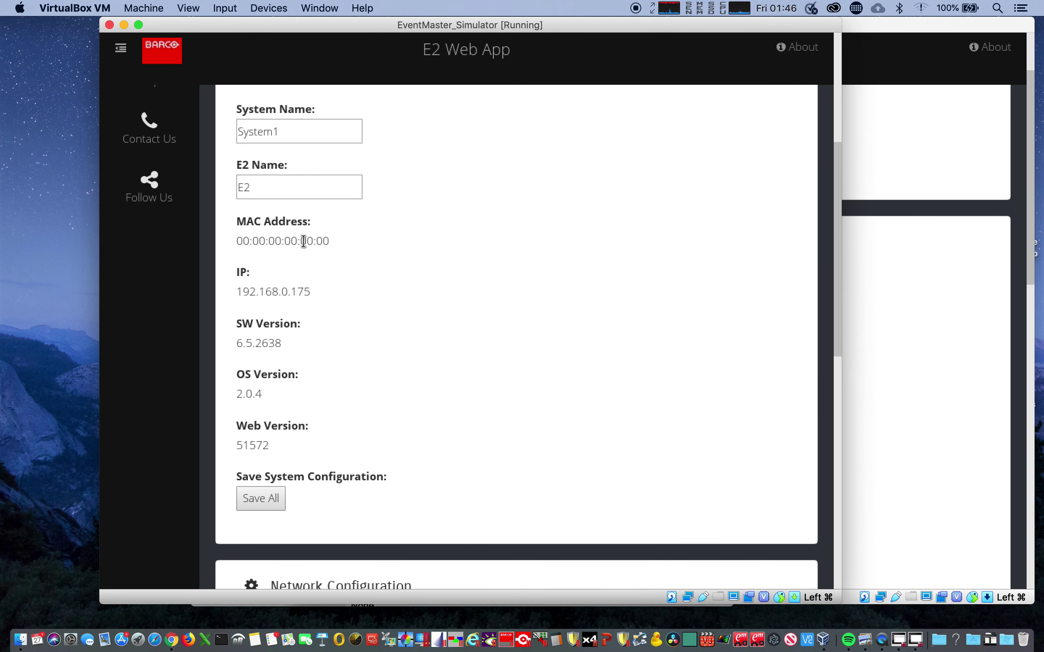
# Check the VM's MAC address 00:00:00:00:00:00 on About, then close the window and power it off
pyautogui.moveTo(837, 204); pyautogui.dragTo(839, 77)
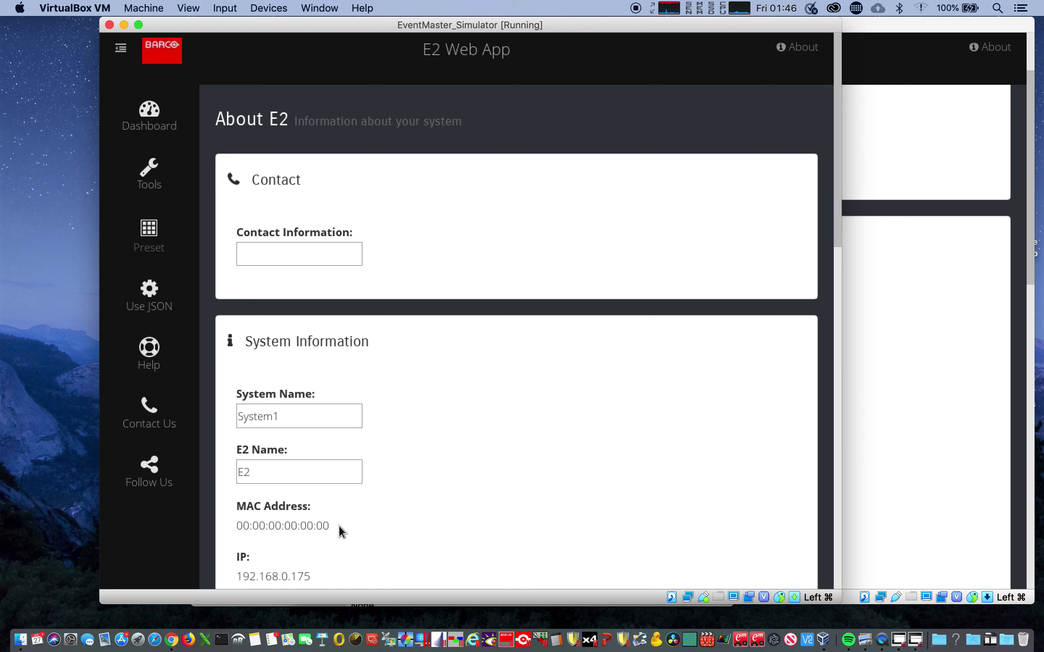
pyautogui.moveTo(342, 532); pyautogui.dragTo(235, 526)
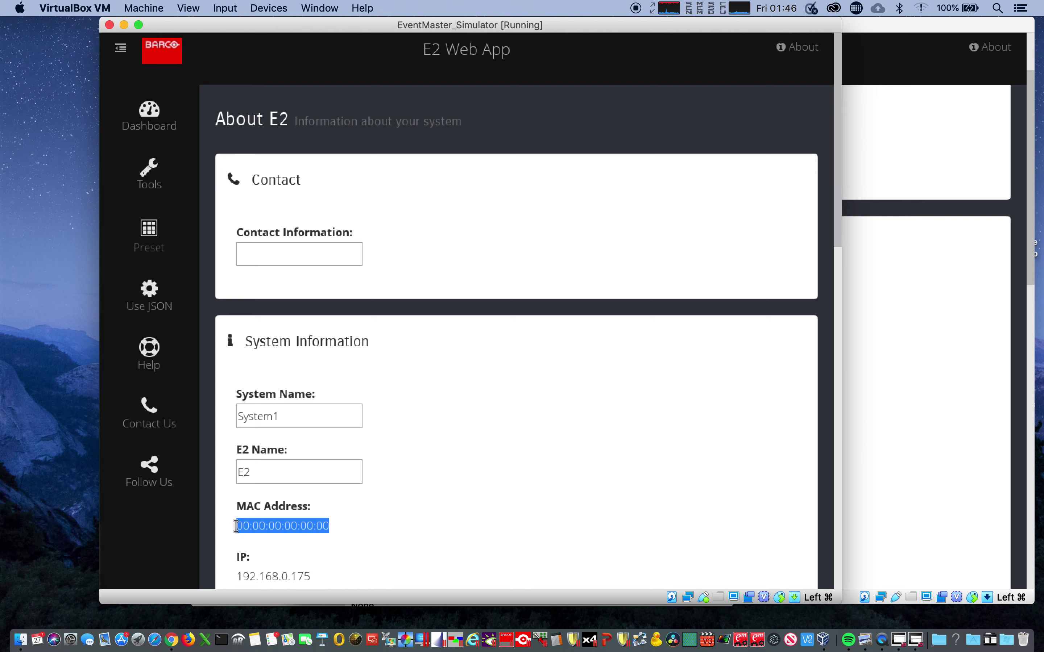
pyautogui.click(110, 25)
pyautogui.press('Return')
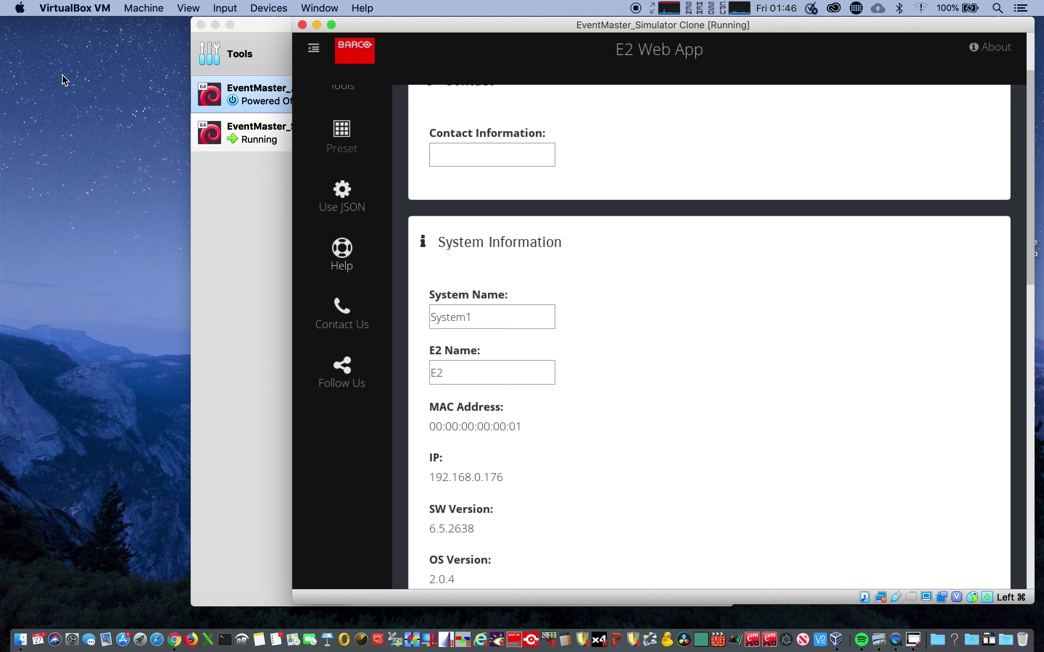
pyautogui.click(244, 173)
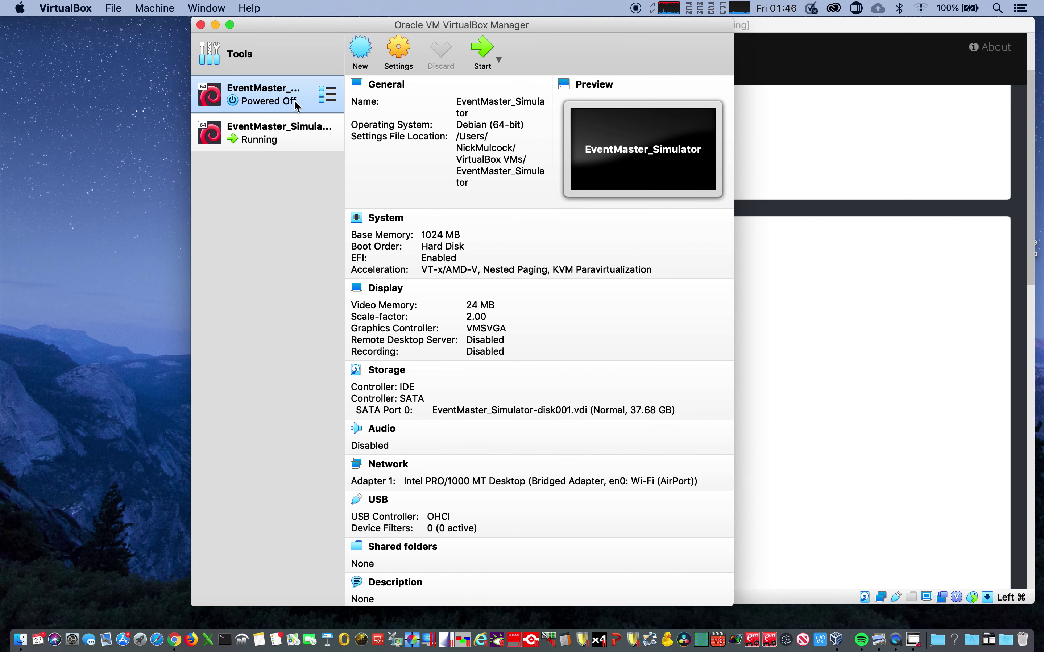
pyautogui.click(397, 50)
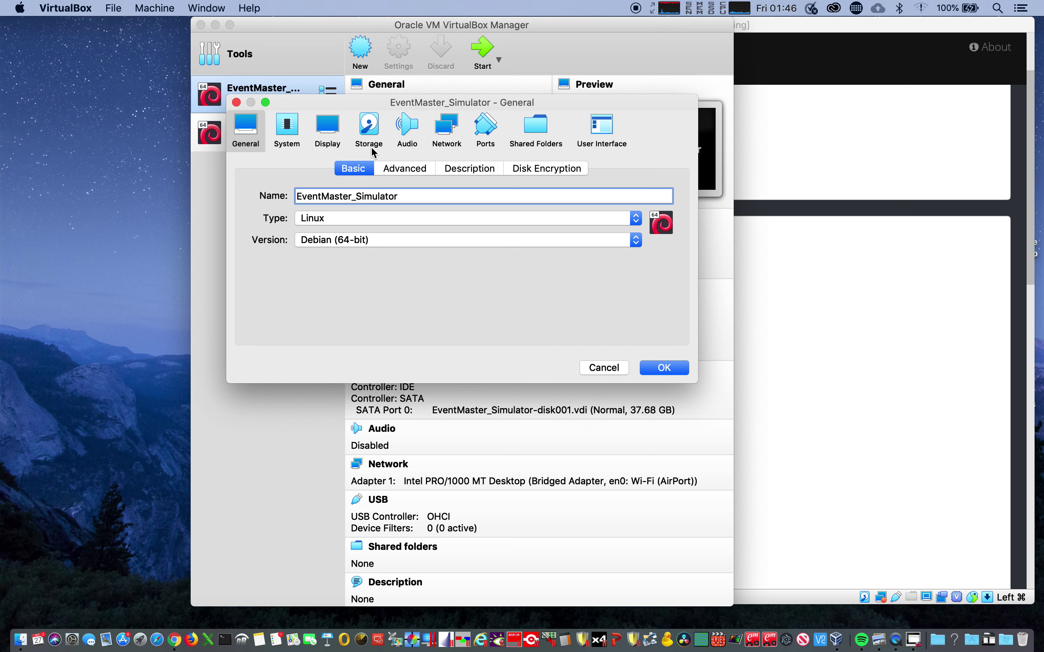
pyautogui.click(446, 130)
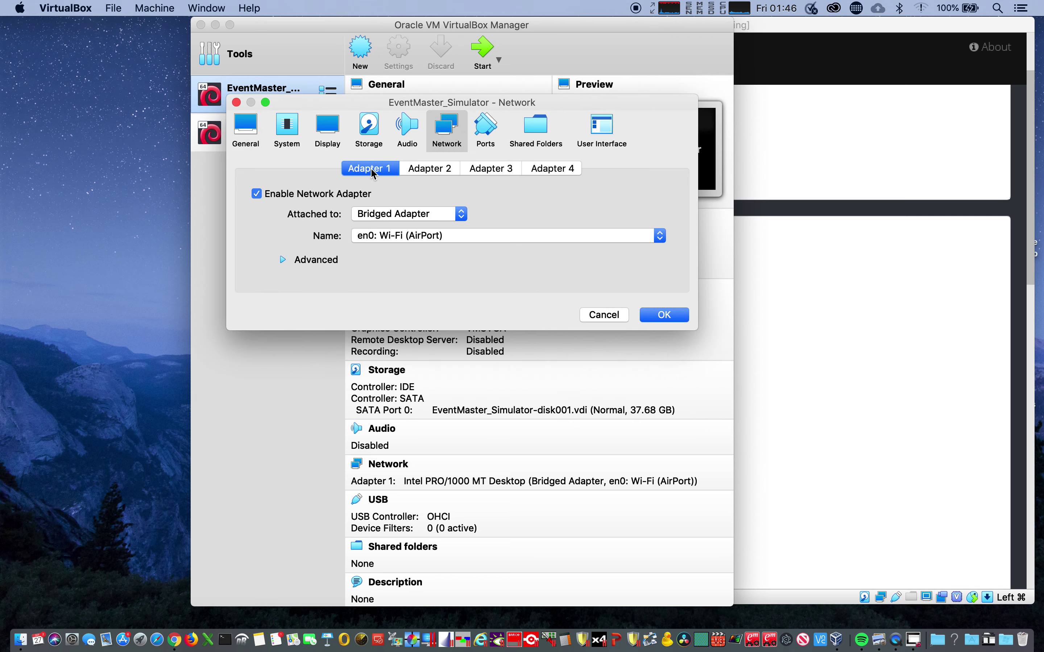
pyautogui.click(301, 262)
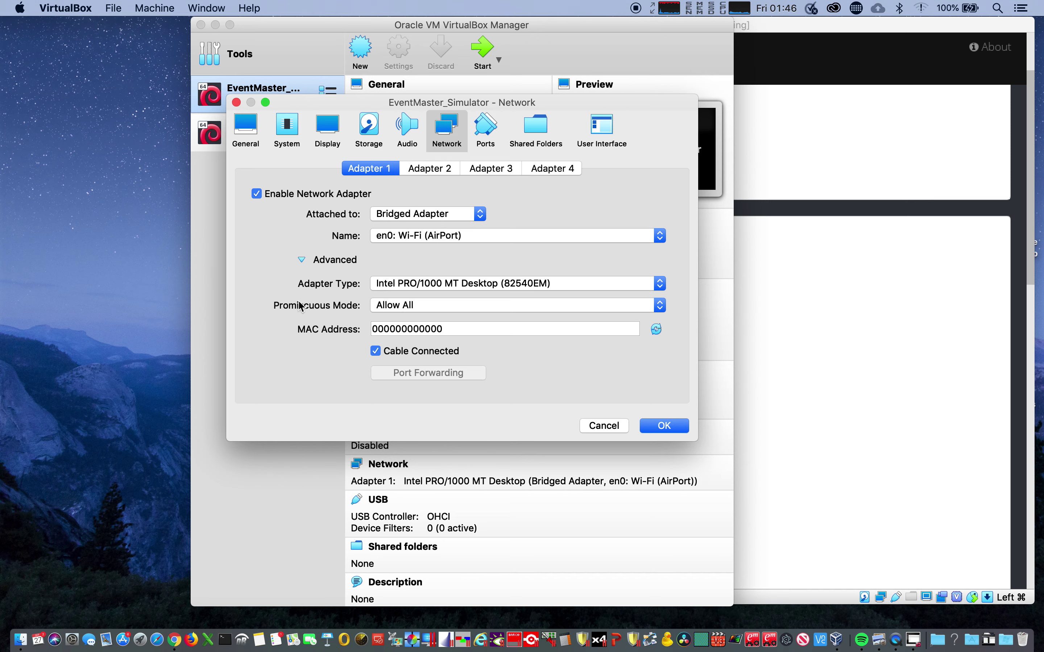
pyautogui.click(446, 329)
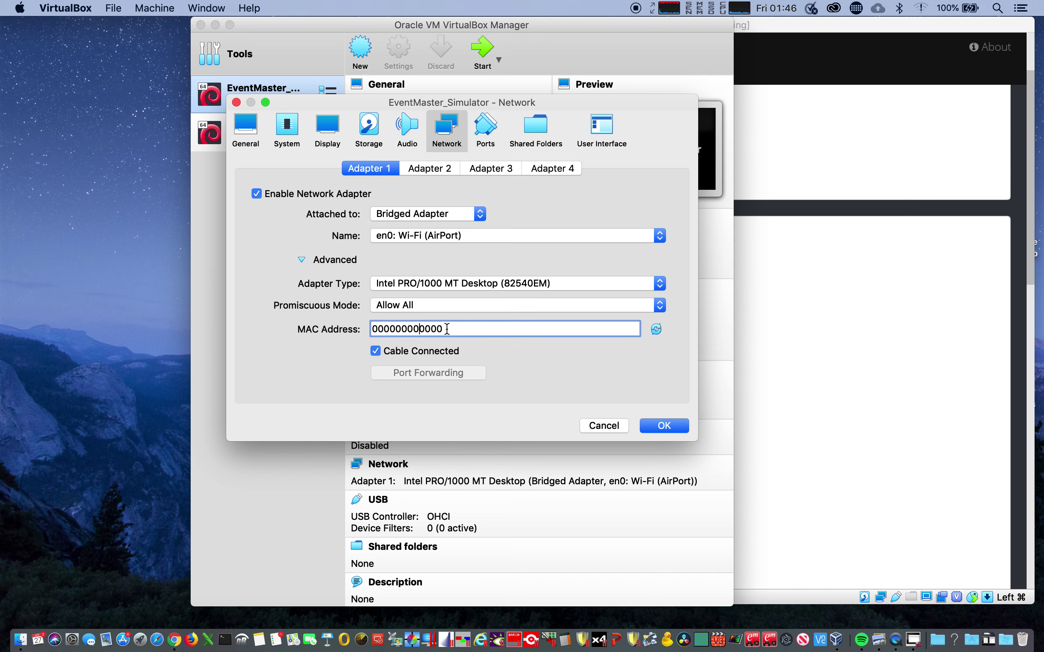
pyautogui.press('Left')
pyautogui.press('Left')
pyautogui.write('2')
pyautogui.click(659, 427)
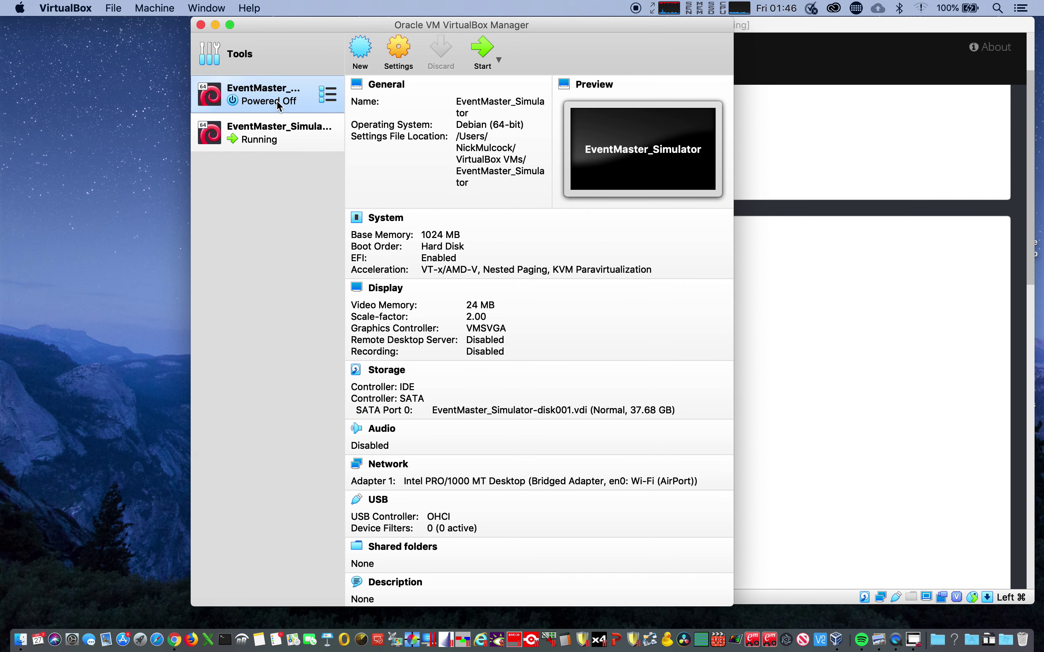
# Start EventMaster_Simulator again and dismiss its keyboard-capture and mouse-integration notices
pyautogui.click(483, 54)
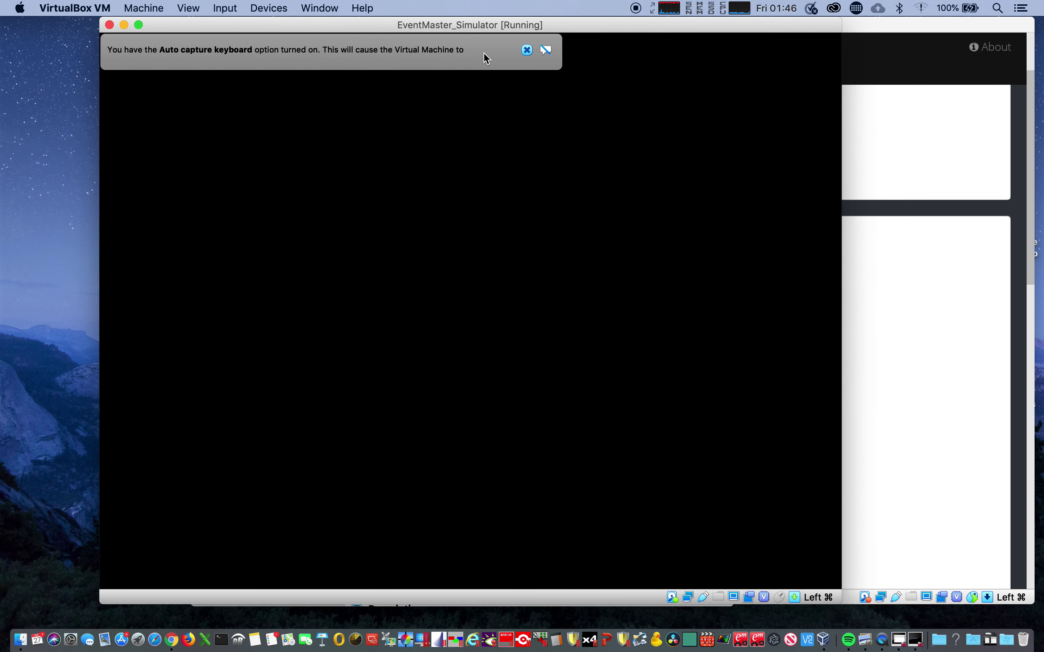
pyautogui.click(526, 51)
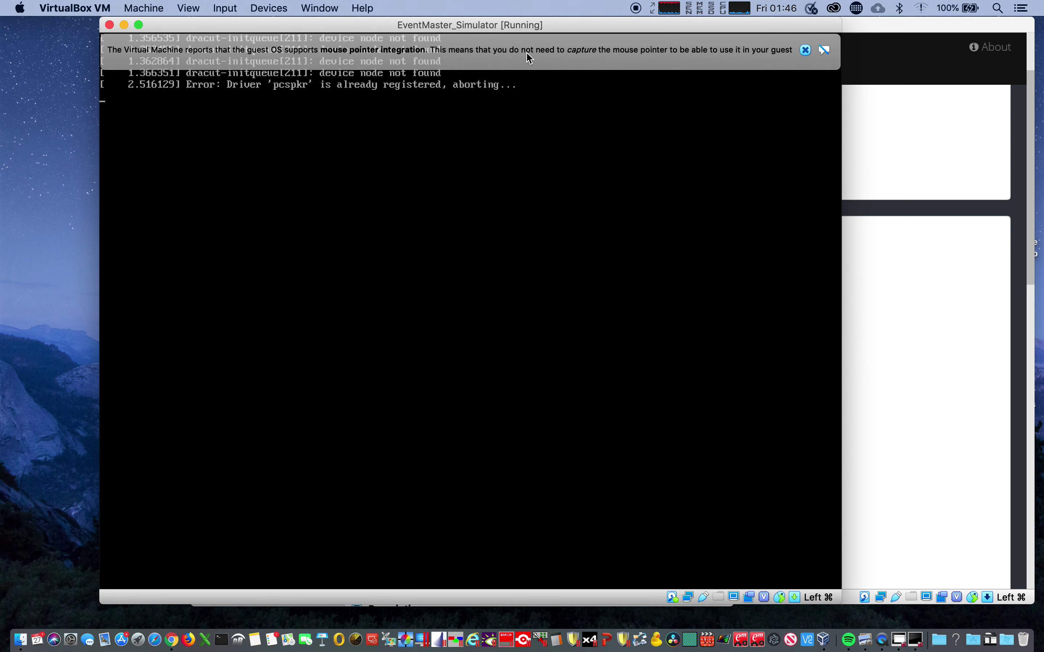
pyautogui.click(805, 50)
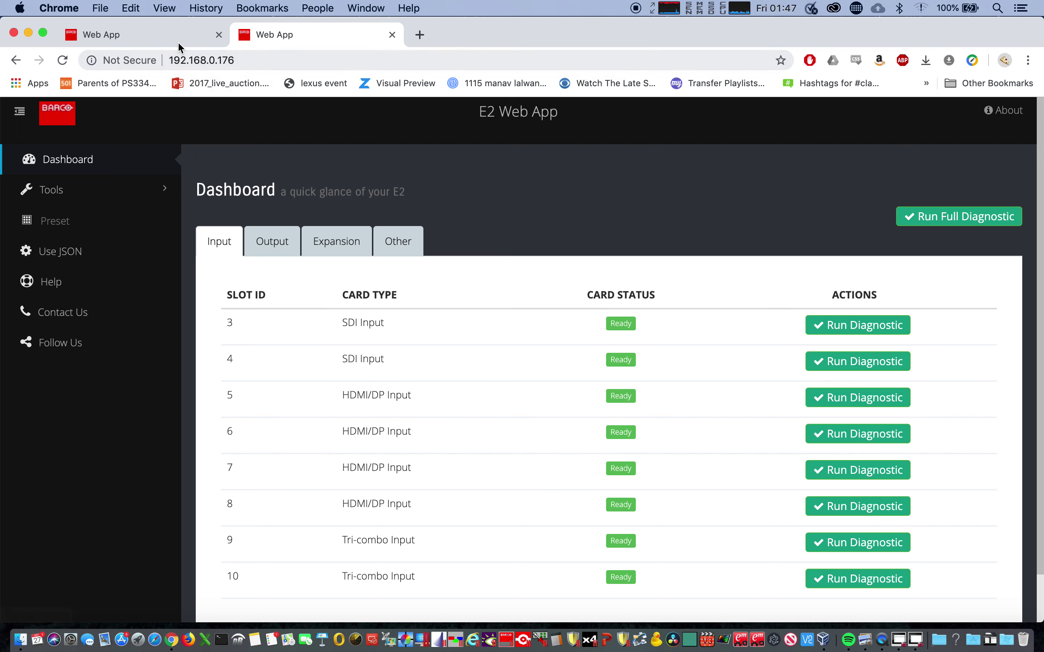
# In the 192.168.0.175 web app, open Tools > Create Sim Files and enter MAC 00:00:00:00:00:01 for the linked E2
pyautogui.click(179, 37)
pyautogui.click(149, 194)
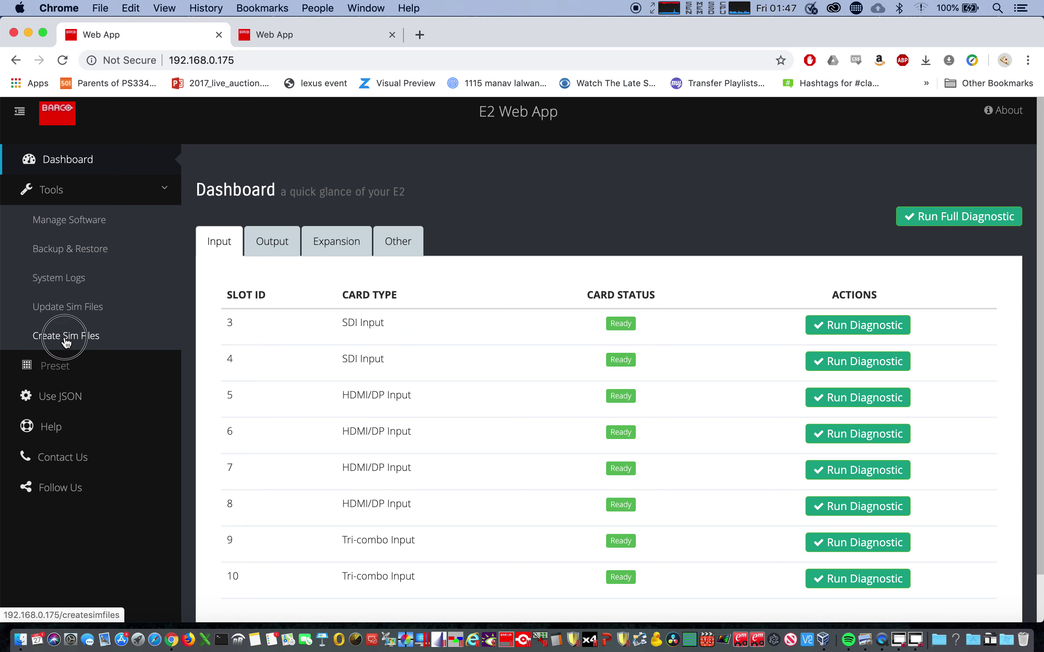
pyautogui.click(66, 342)
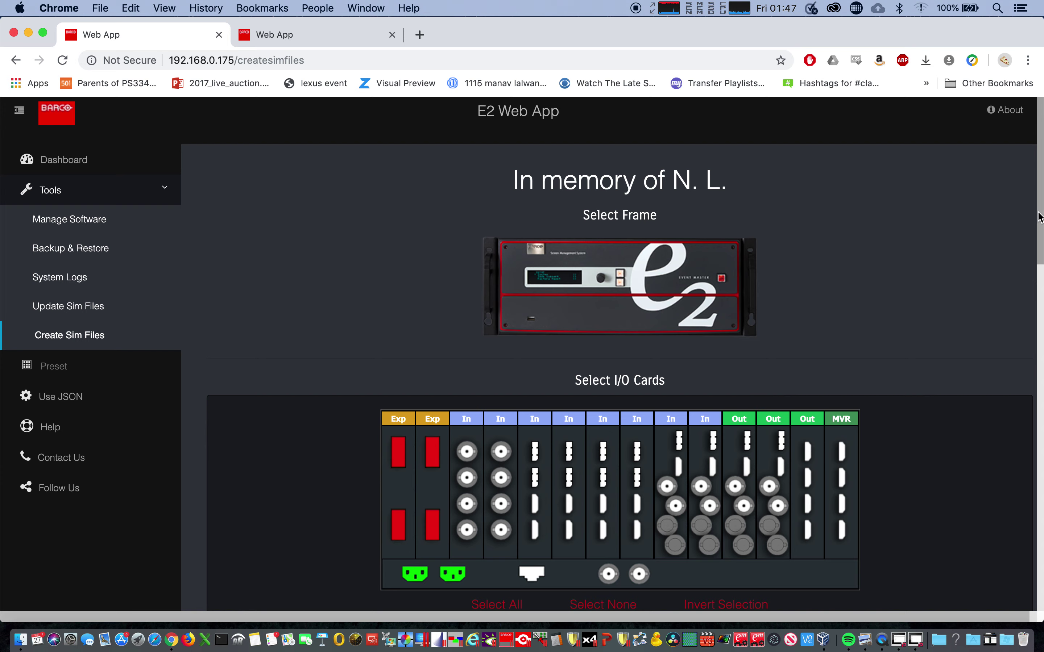
pyautogui.moveTo(1037, 210); pyautogui.dragTo(1003, 522)
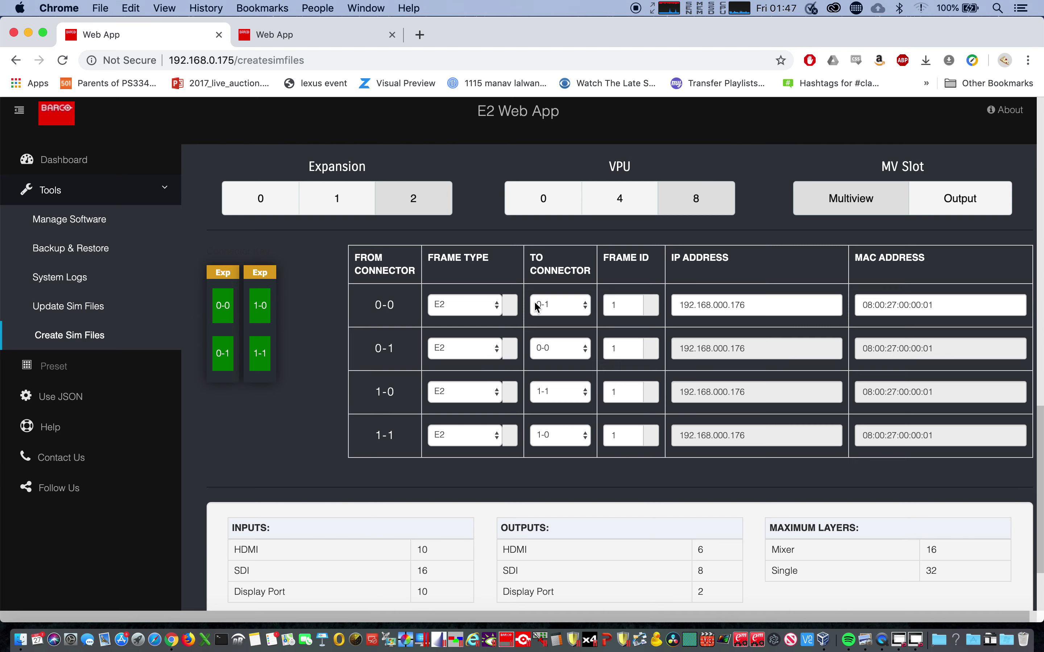
pyautogui.tripleClick(940, 305)
pyautogui.write('00:00:00:00:00:01')
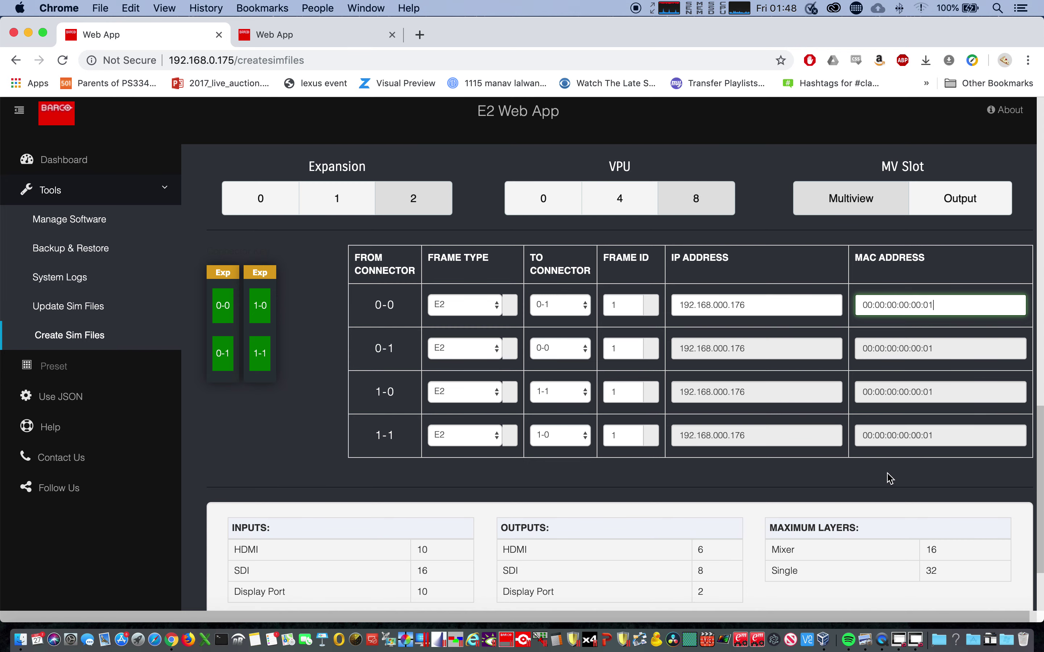
# Switch to the desktop showing the EventMaster Simulator VM Readme.pdf in Preview
pyautogui.scroll(-2, 843, 410)
pyautogui.scroll(-2, 843, 410)
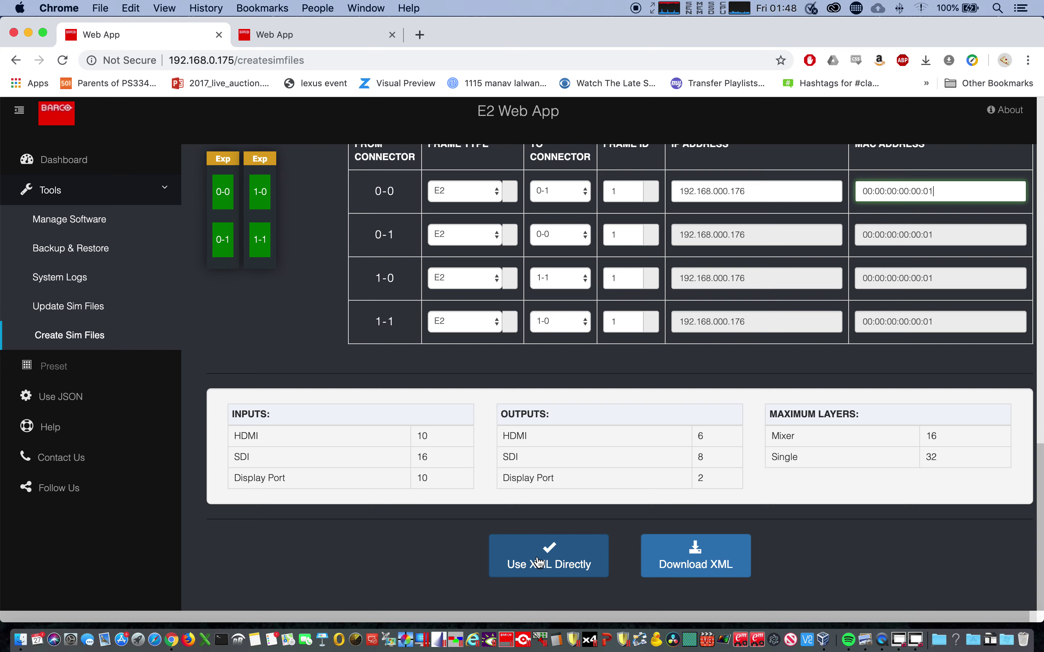
pyautogui.hotkey('ctrl', 'Right')
# Scroll the readme to step 7 on page 8, then apply the sim configuration with Use XML Directly
pyautogui.scroll(5, 595, 464)
pyautogui.scroll(5, 596, 464)
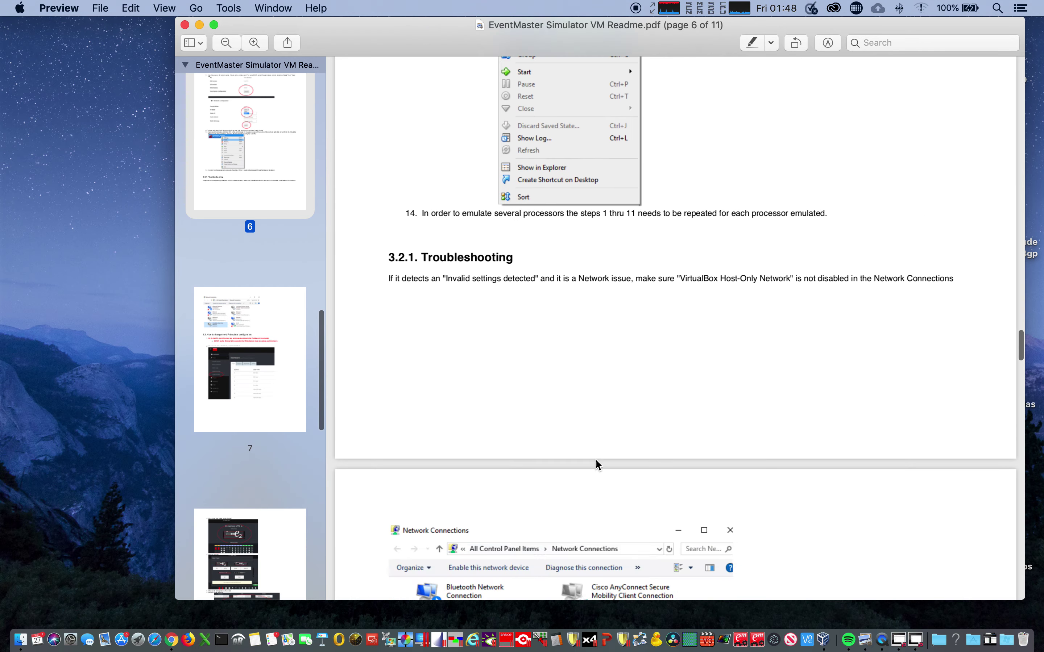
pyautogui.scroll(-5, 597, 464)
pyautogui.scroll(-15, 596, 463)
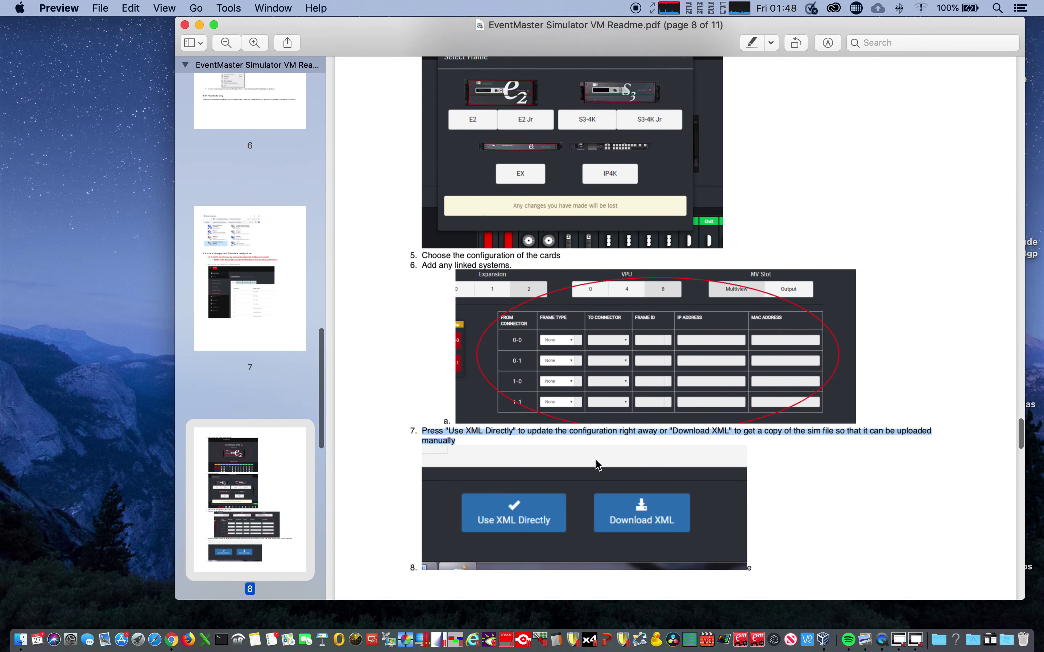
pyautogui.scroll(-2, 596, 464)
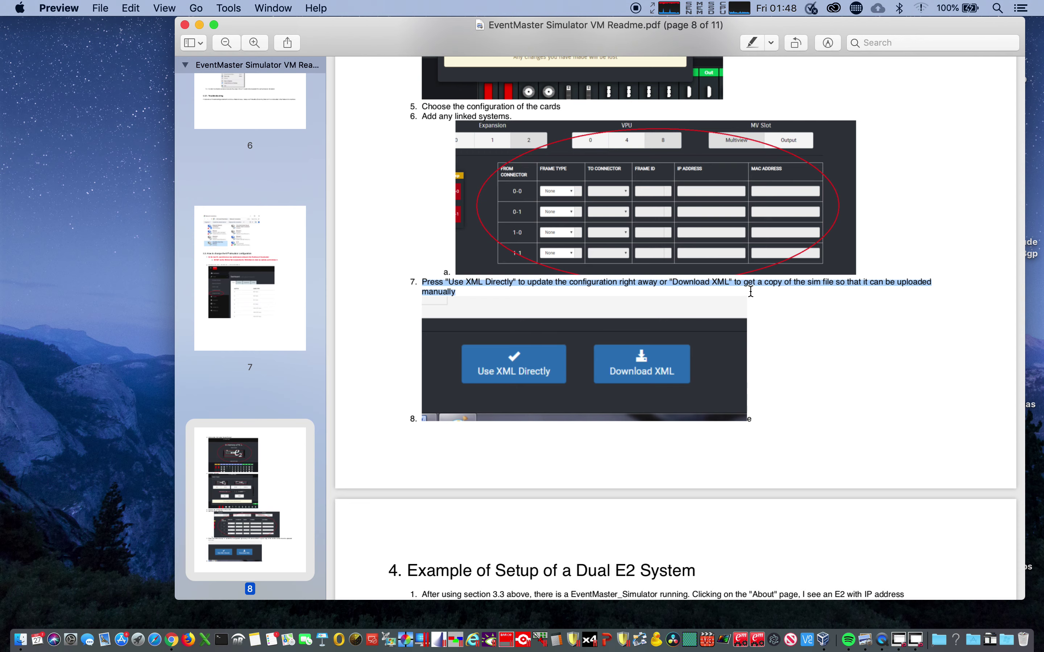
pyautogui.hotkey('ctrl', 'Left')
pyautogui.click(539, 561)
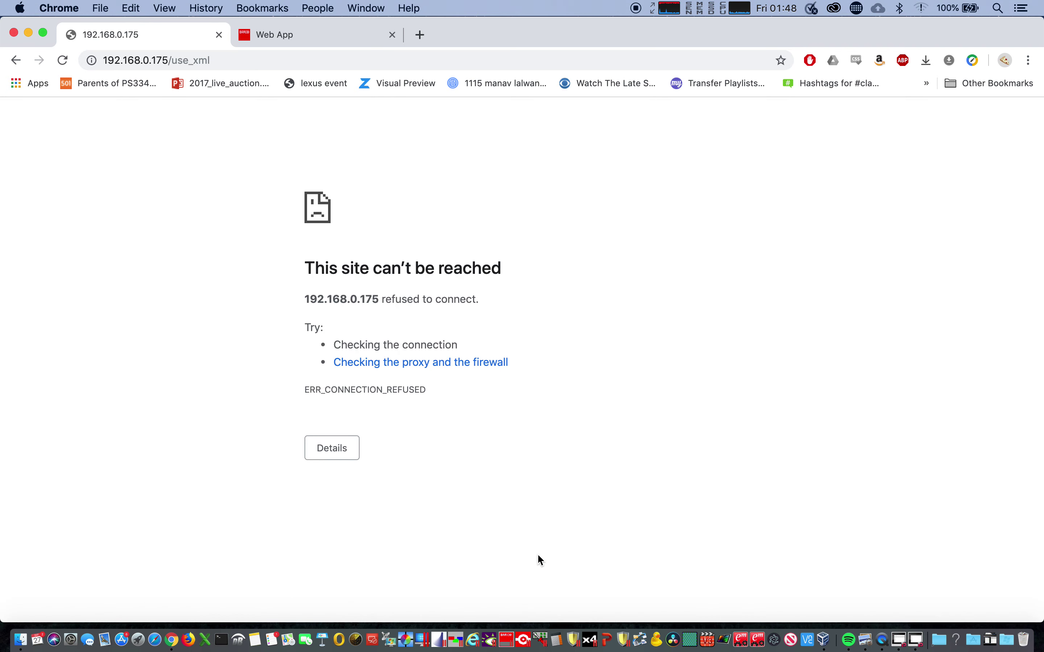
# Strip the use_xml path to reload the 192.168.0.175 dashboard, then view the 192.168.0.176 About E2 tab
pyautogui.click(302, 61)
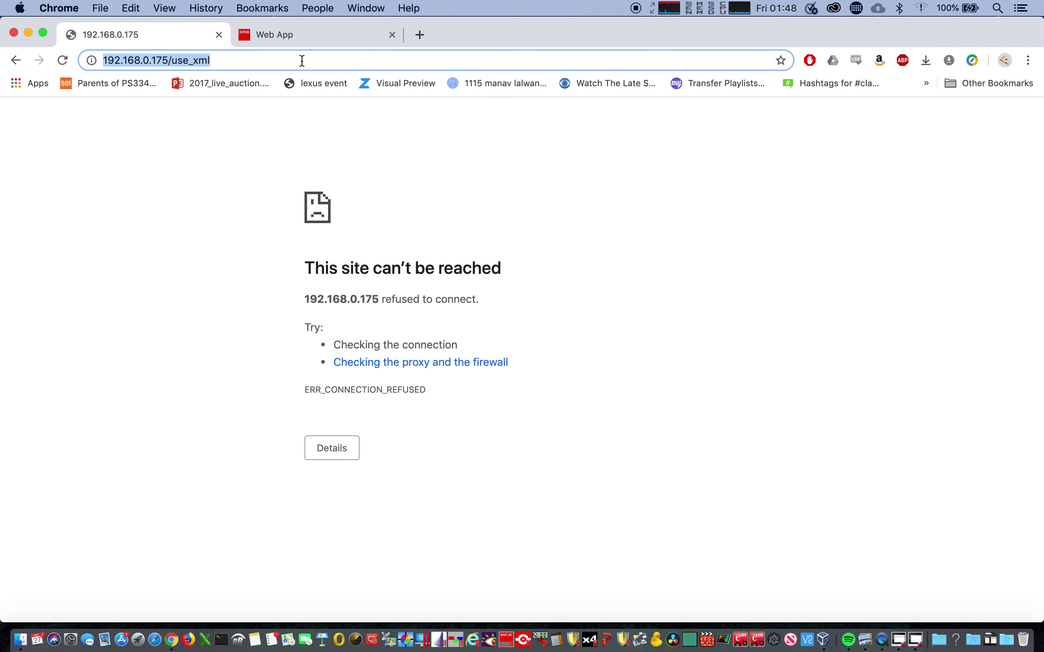
pyautogui.press('Right')
pyautogui.press('BackSpace')
pyautogui.press('BackSpace')
pyautogui.press('BackSpace')
pyautogui.press('BackSpace')
pyautogui.press('BackSpace')
pyautogui.press('BackSpace')
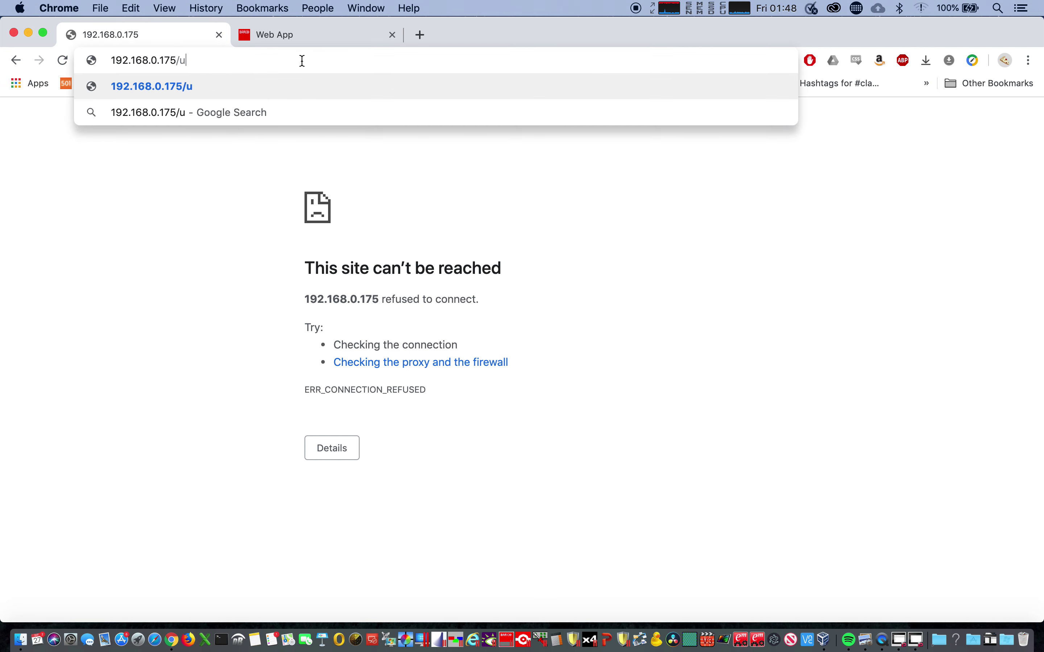
pyautogui.press('BackSpace')
pyautogui.press('BackSpace')
pyautogui.press('Return')
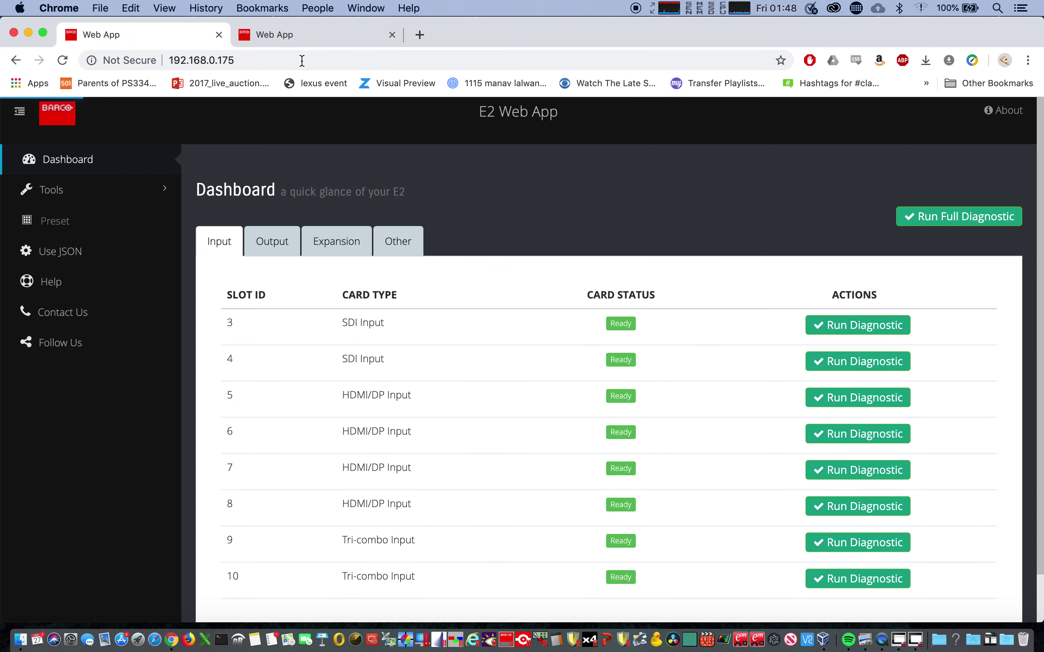
pyautogui.click(354, 37)
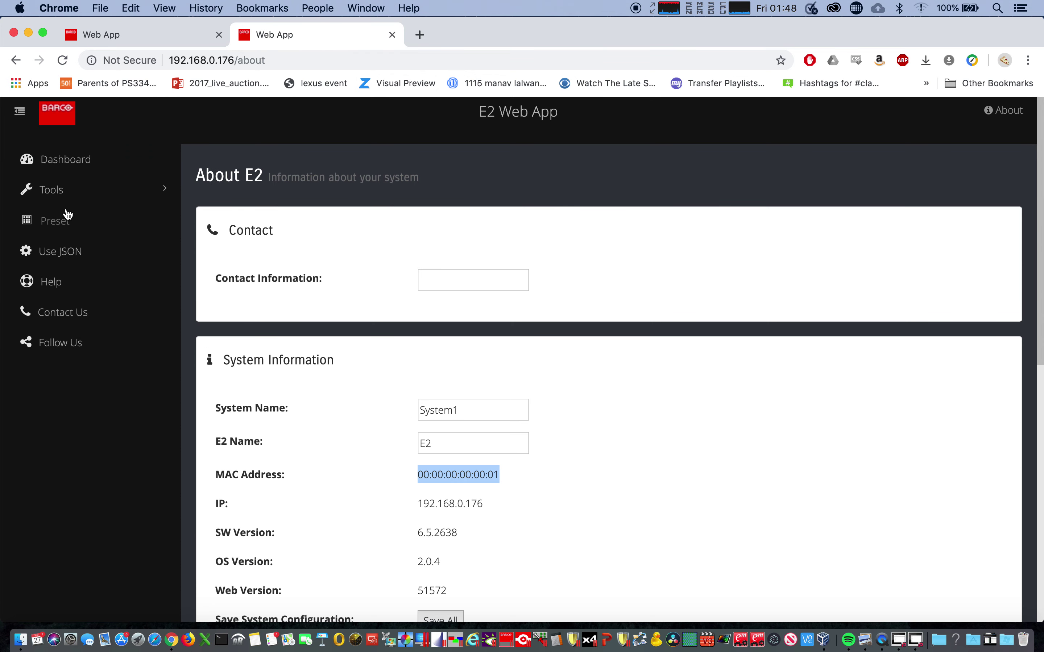
# Open the Create Sim Files page for 192.168.0.176 and scroll through its connector table
pyautogui.click(70, 194)
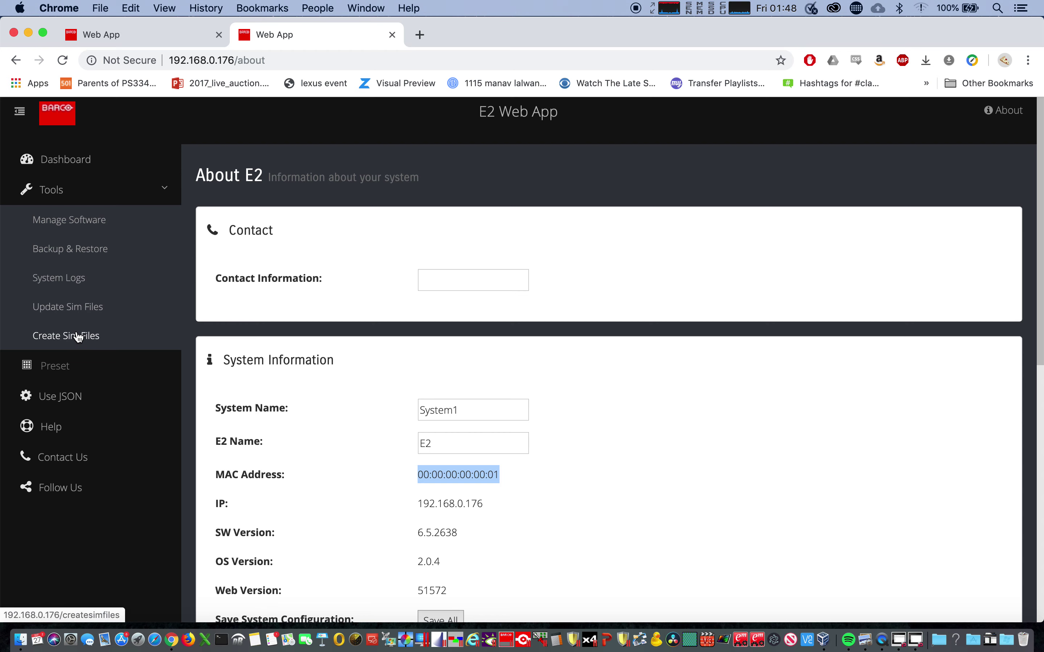
pyautogui.click(78, 337)
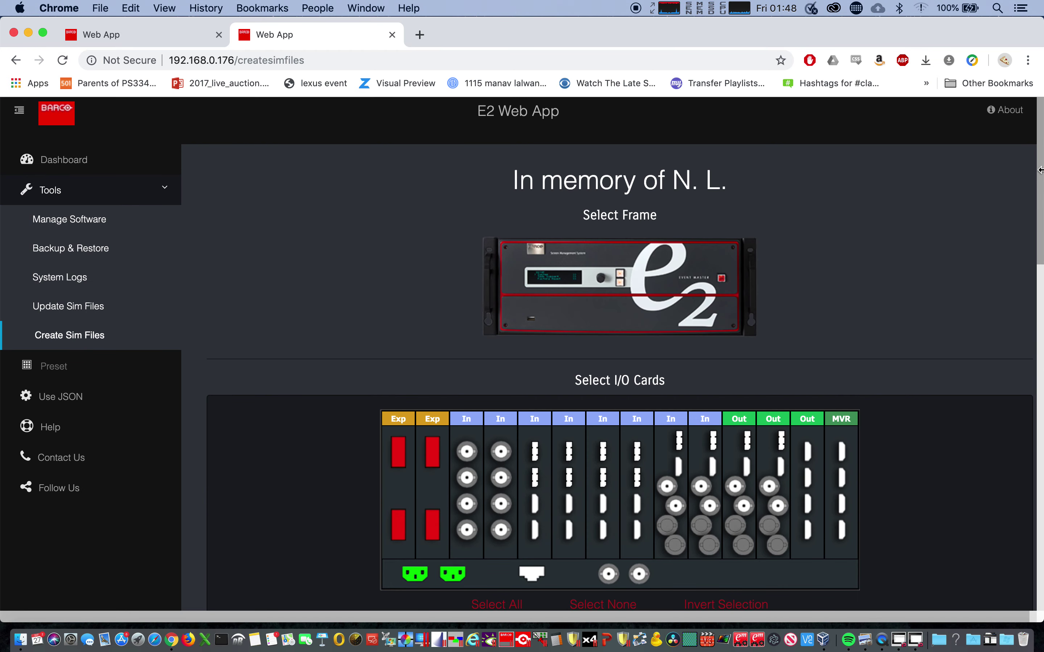
pyautogui.scroll(-3, 1039, 173)
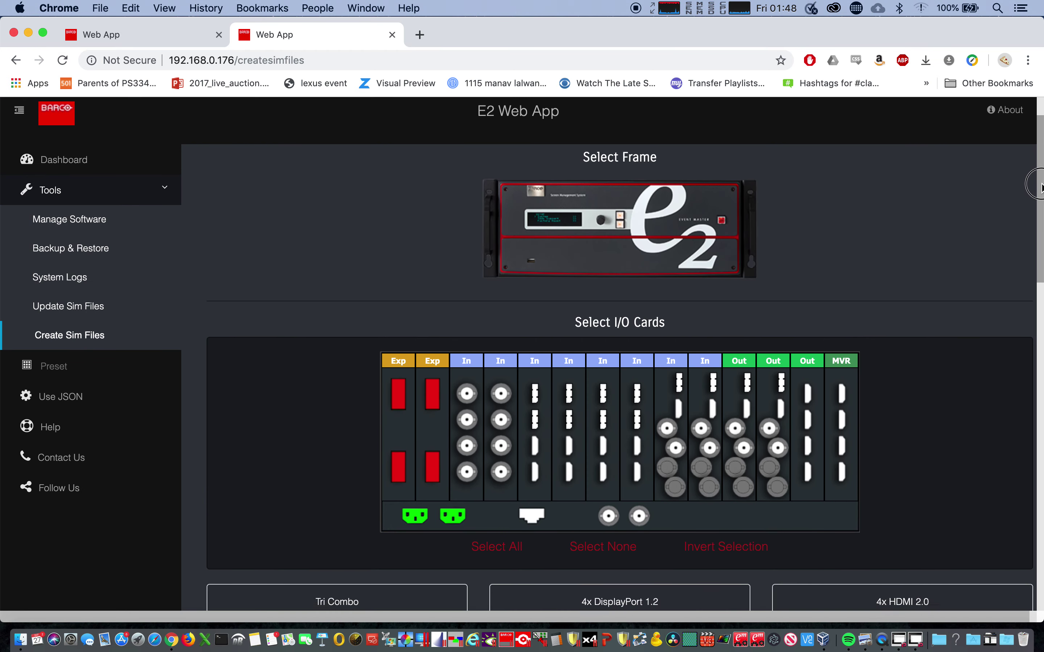
pyautogui.moveTo(1039, 186); pyautogui.dragTo(1040, 223)
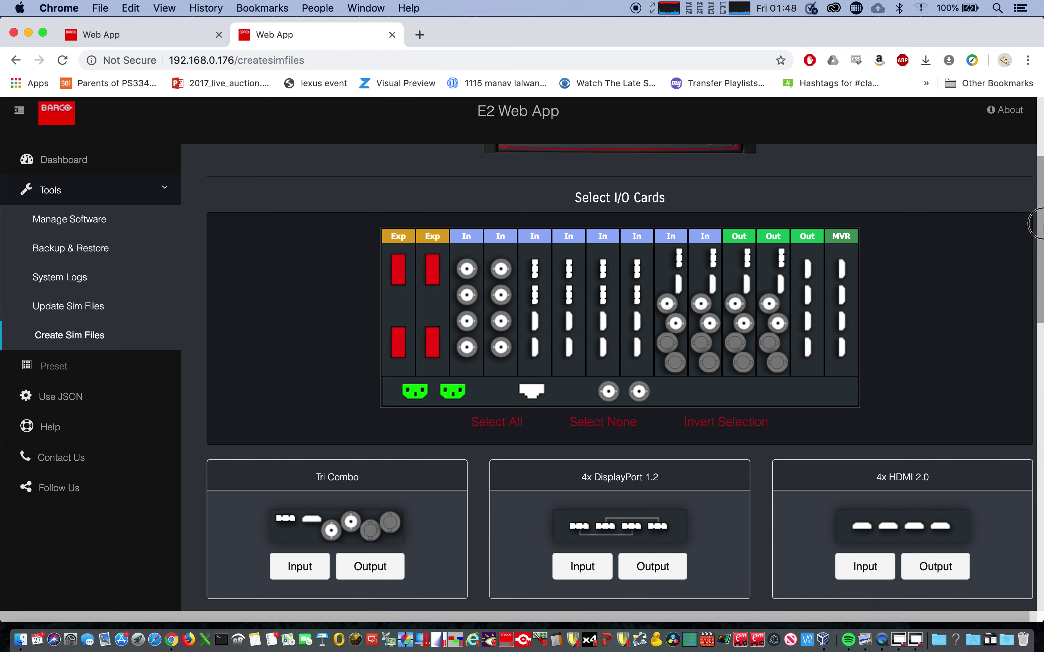
pyautogui.moveTo(1039, 223); pyautogui.dragTo(1028, 483)
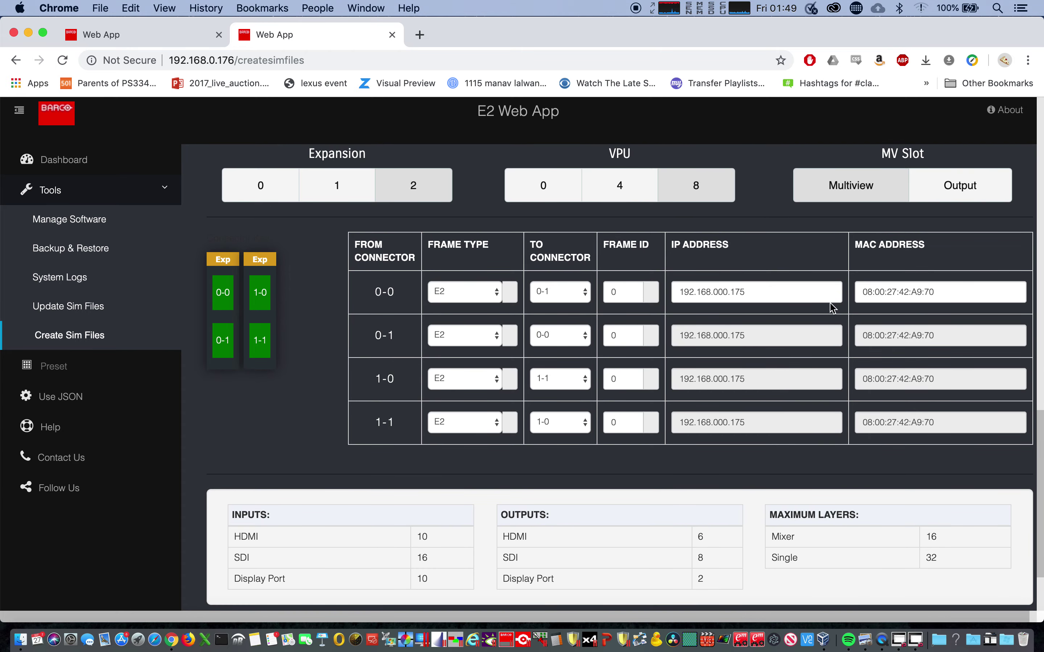
# Copy MAC 02:00:00:00:00:00 from the .175 About page into row 0-0 and apply it with Use XML Directly
pyautogui.click(140, 32)
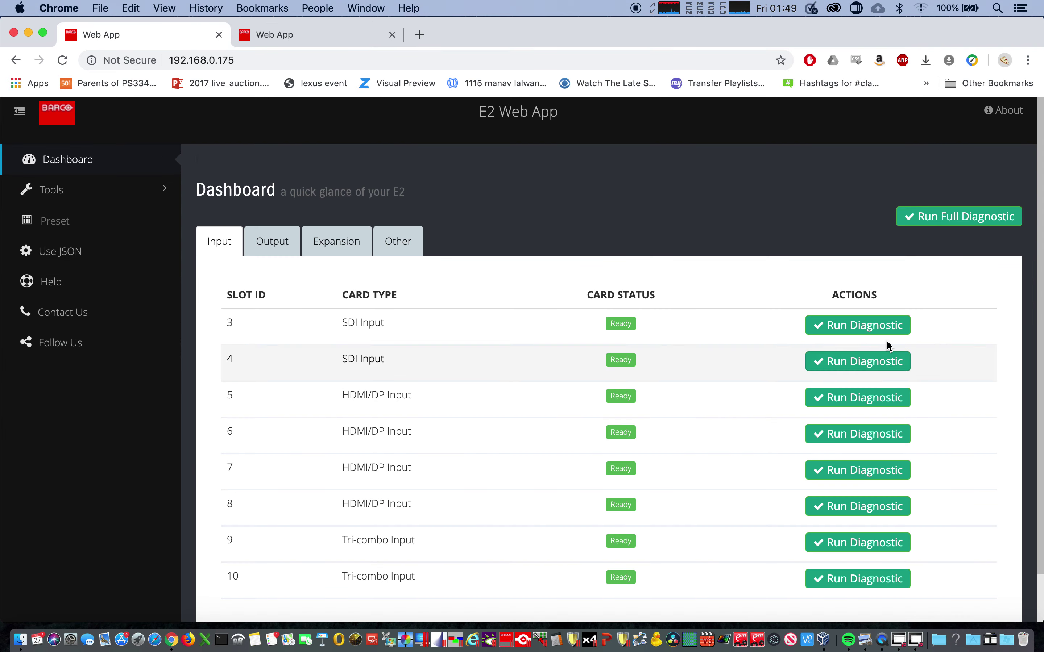
pyautogui.click(1004, 111)
pyautogui.moveTo(510, 476); pyautogui.dragTo(408, 477)
pyautogui.press('super+c')
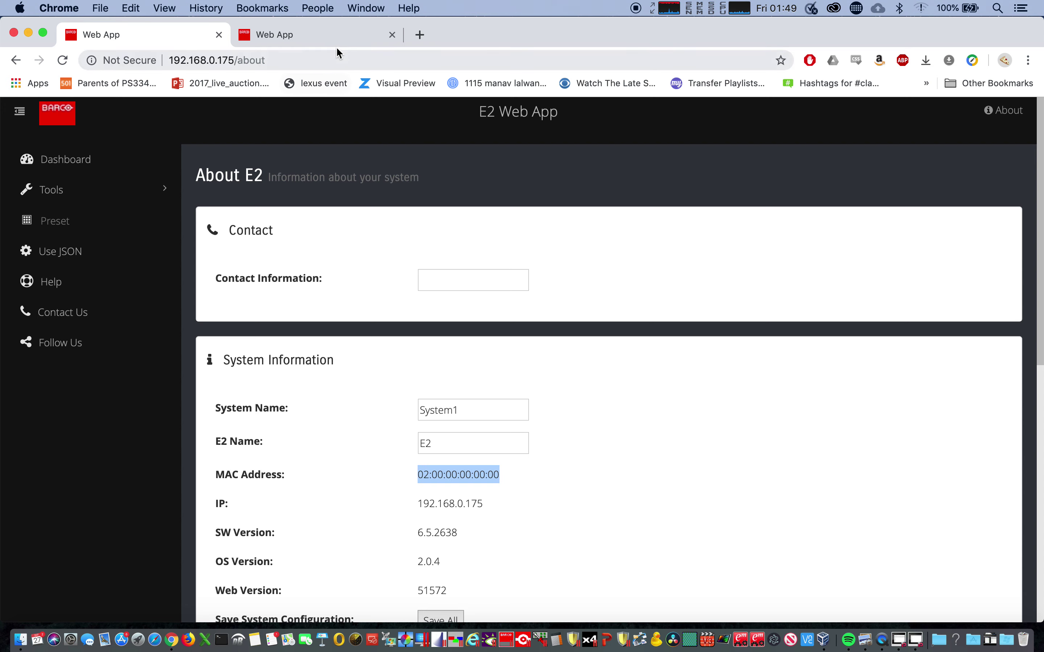
pyautogui.click(335, 36)
pyautogui.moveTo(961, 292); pyautogui.dragTo(752, 290)
pyautogui.press('super+v')
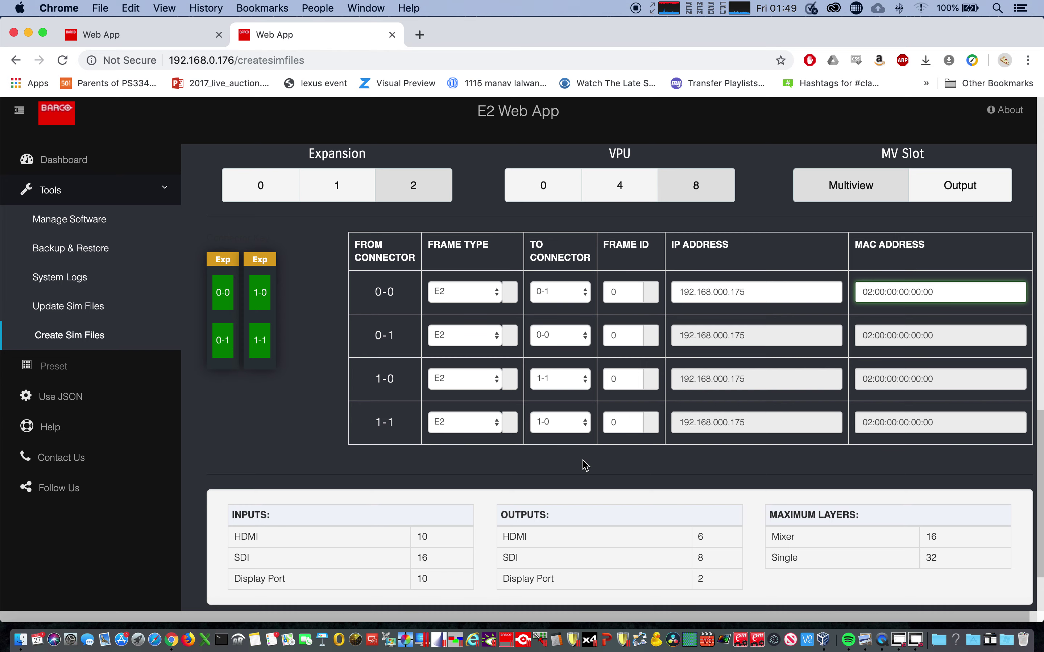
pyautogui.scroll(-4, 585, 465)
pyautogui.click(534, 550)
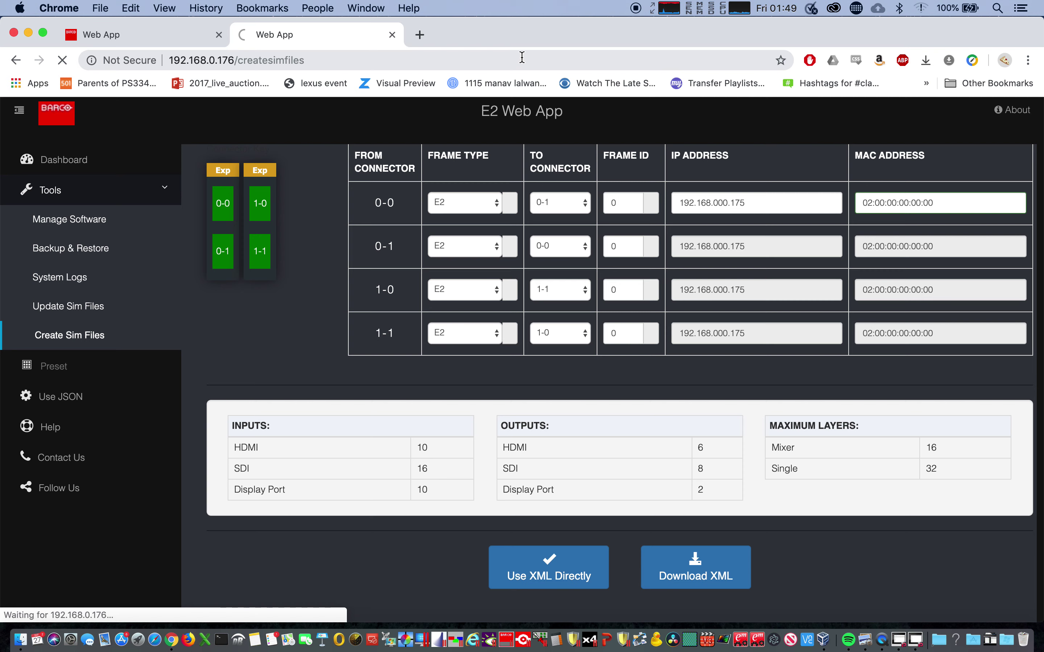
# Trim the address to the bare IP 192.168.0.176 and load the unit's home page
pyautogui.click(432, 58)
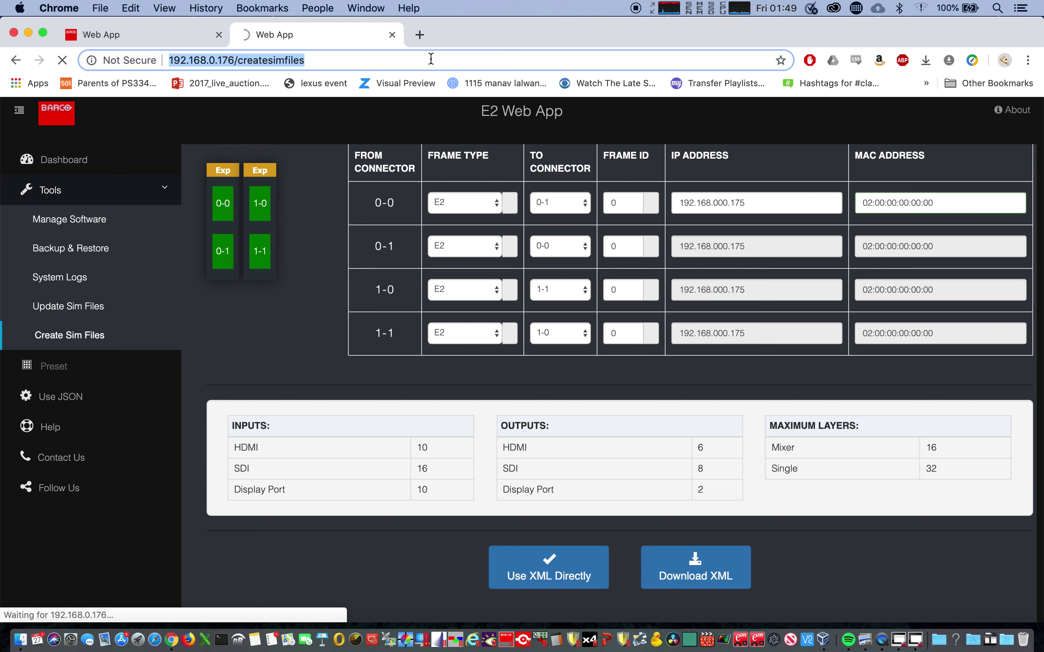
pyautogui.click(431, 58)
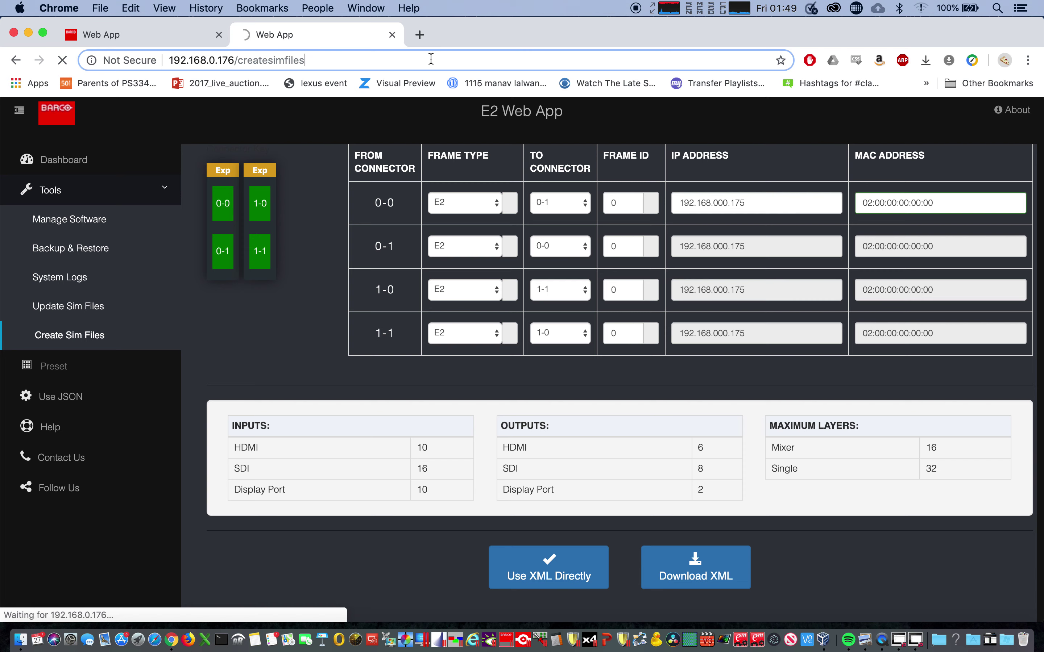
pyautogui.press('BackSpace')
pyautogui.press('BackSpace')
pyautogui.press('BackSpace')
pyautogui.press('BackSpace')
pyautogui.press('BackSpace')
pyautogui.press('BackSpace')
pyautogui.press('BackSpace')
pyautogui.press('BackSpace')
pyautogui.press('BackSpace')
pyautogui.press('BackSpace')
pyautogui.press('BackSpace')
pyautogui.press('BackSpace')
pyautogui.press('BackSpace')
pyautogui.press('BackSpace')
pyautogui.press('BackSpace')
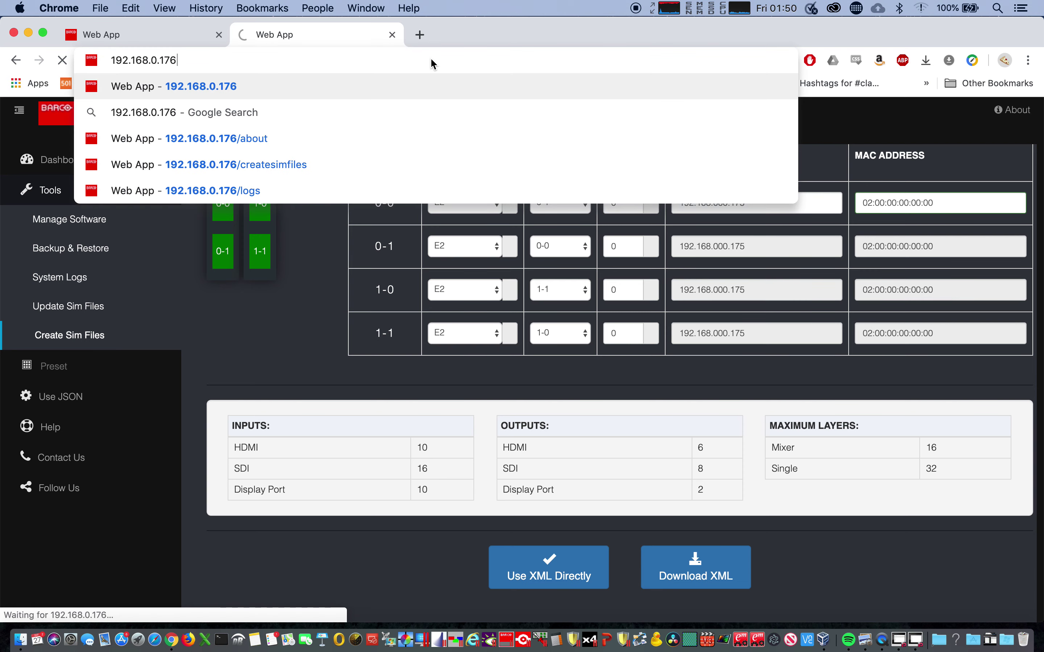
pyautogui.press('Return')
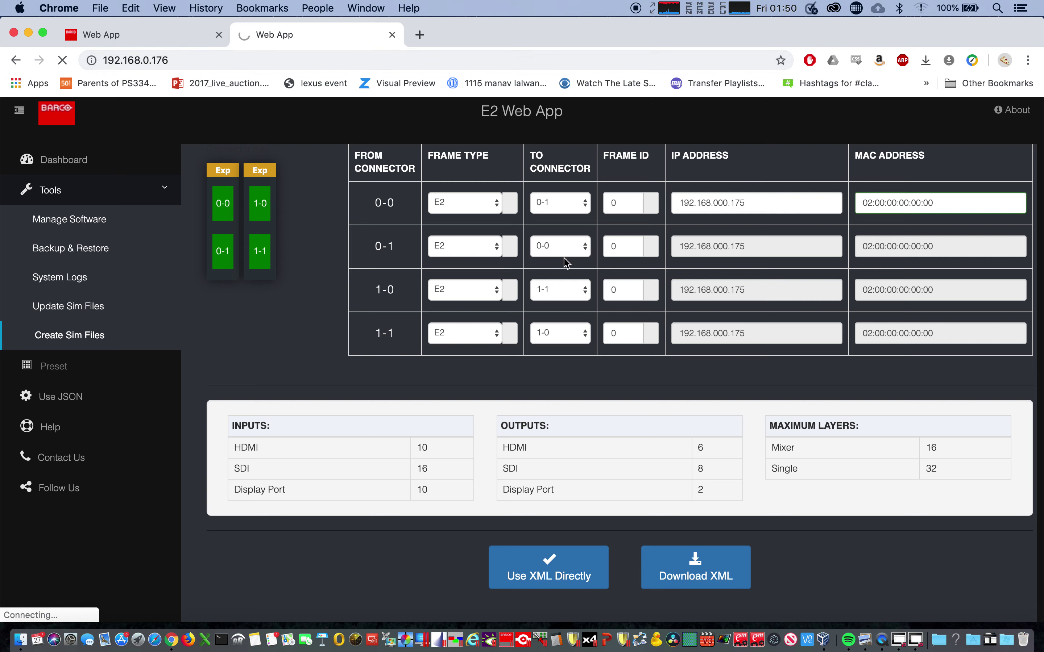
# Retry loading 192.168.0.176 after the connection timeout error
pyautogui.click(391, 61)
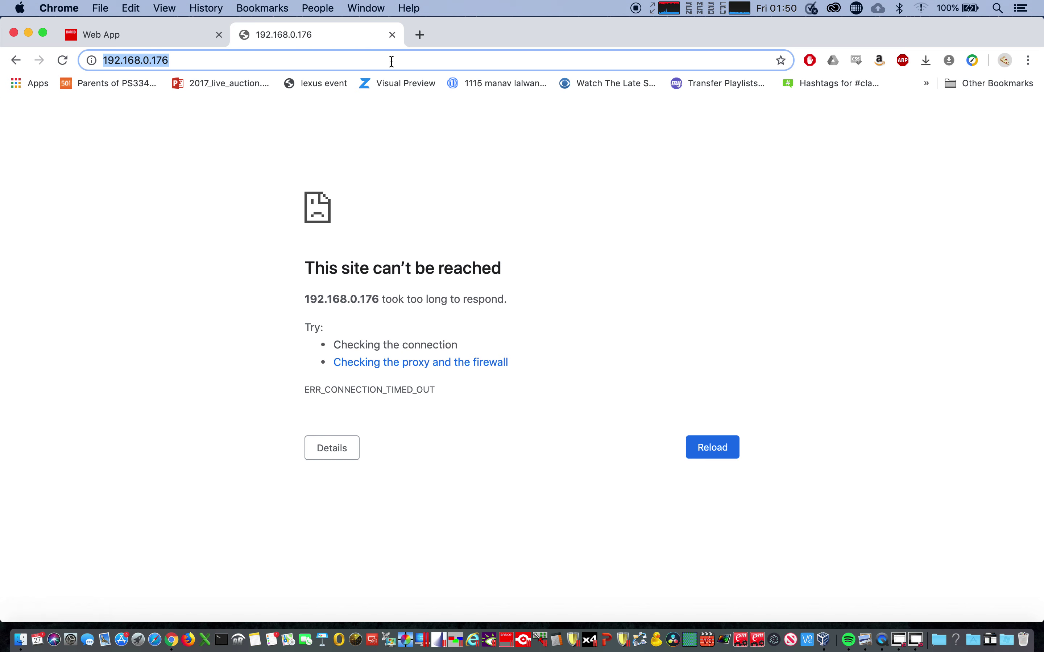
pyautogui.click(391, 61)
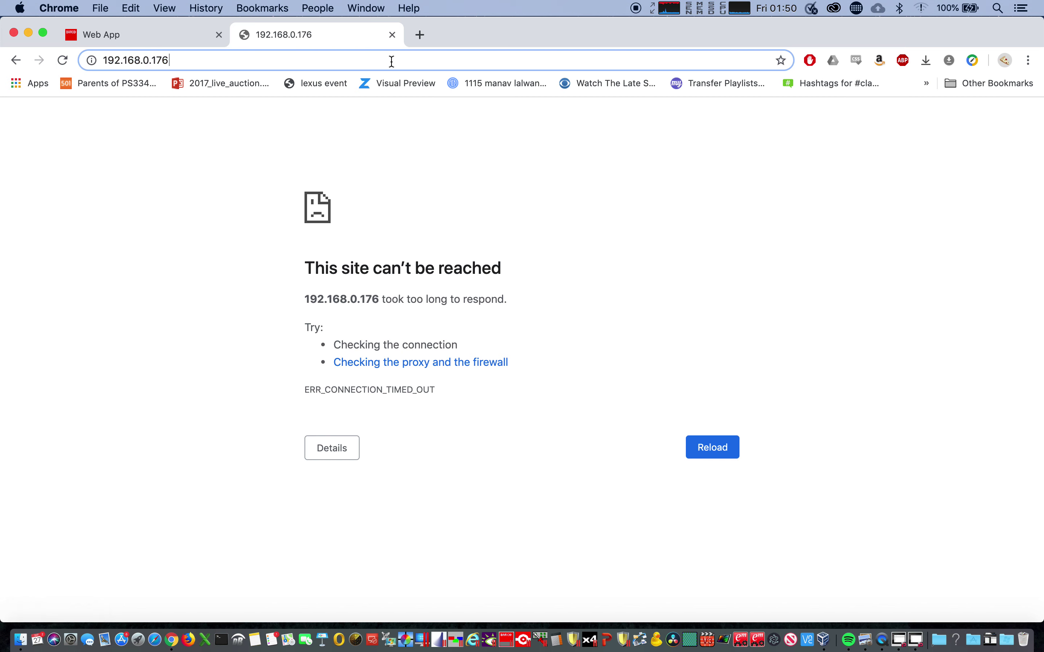
pyautogui.press('Return')
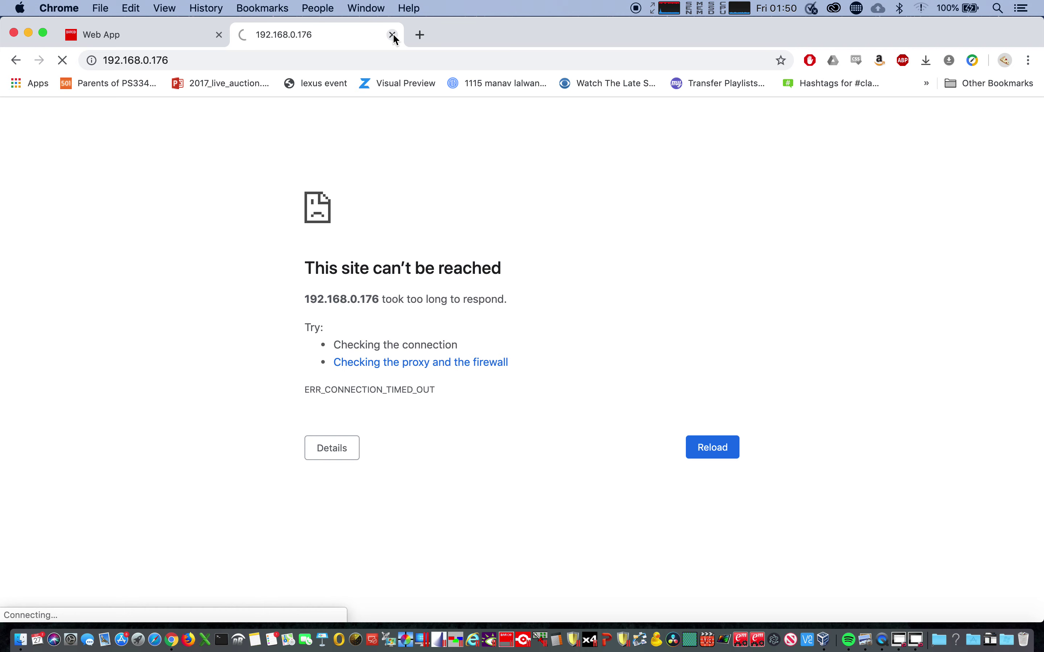
# Close the unreachable tab and check the clone simulator's network configuration for IP 192.168.0.176
pyautogui.click(392, 34)
pyautogui.hotkey('ctrl', 'Left')
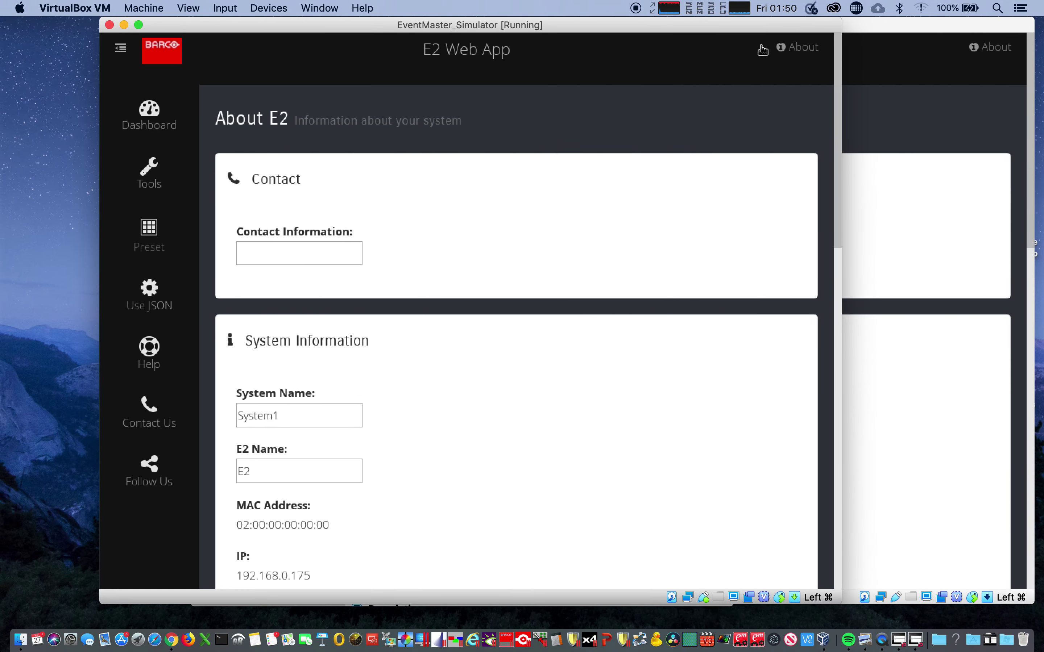
pyautogui.doubleClick(652, 24)
pyautogui.click(854, 39)
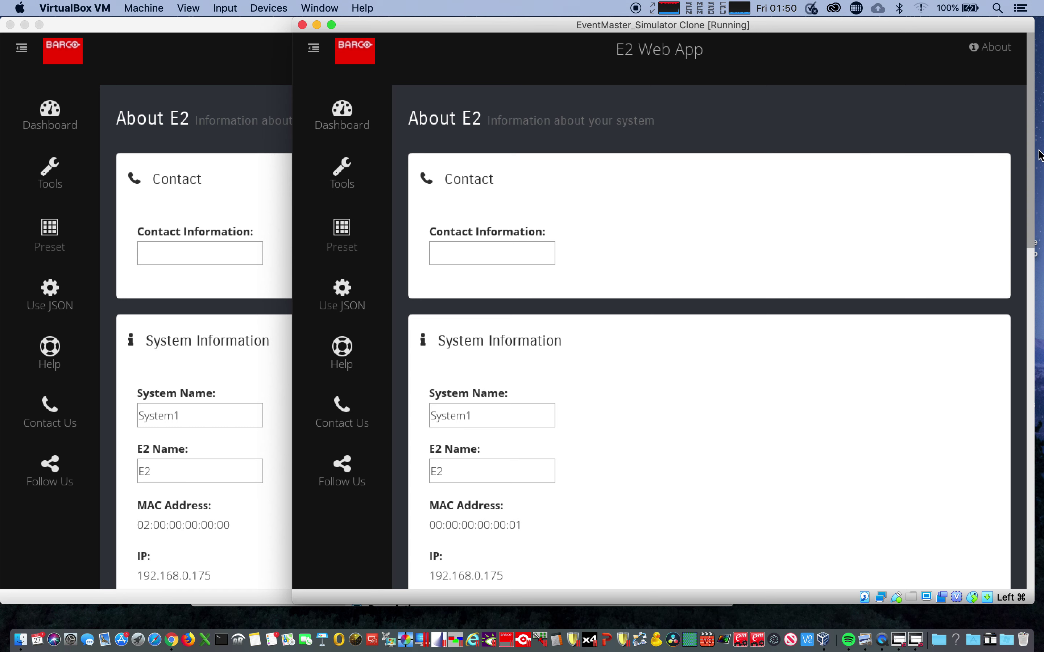
pyautogui.moveTo(1031, 158); pyautogui.dragTo(1034, 248)
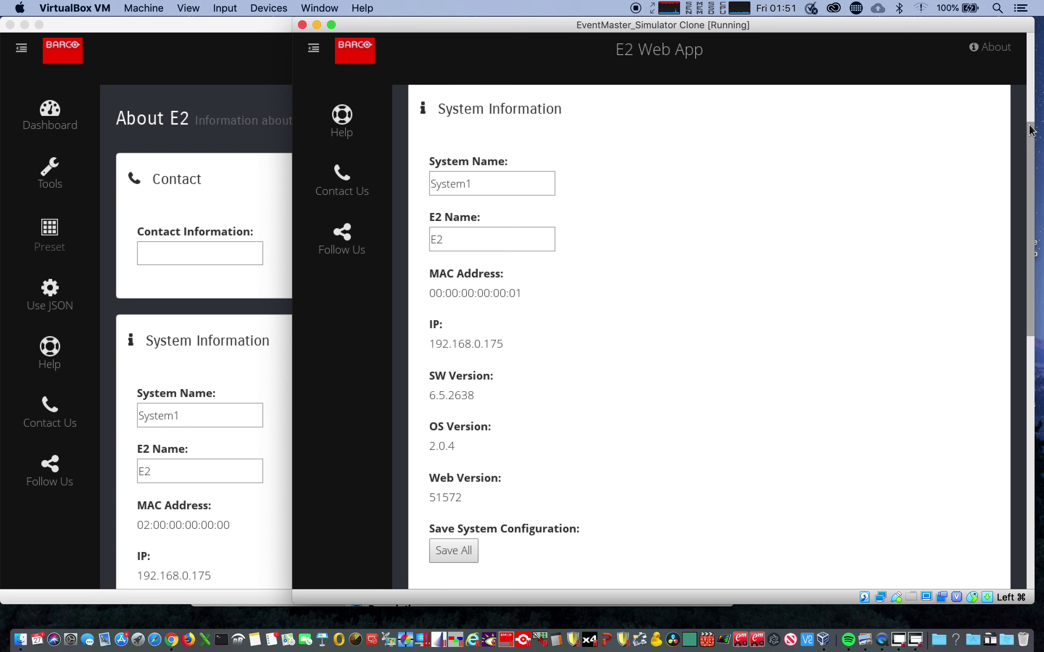
pyautogui.moveTo(1035, 138); pyautogui.dragTo(1039, 258)
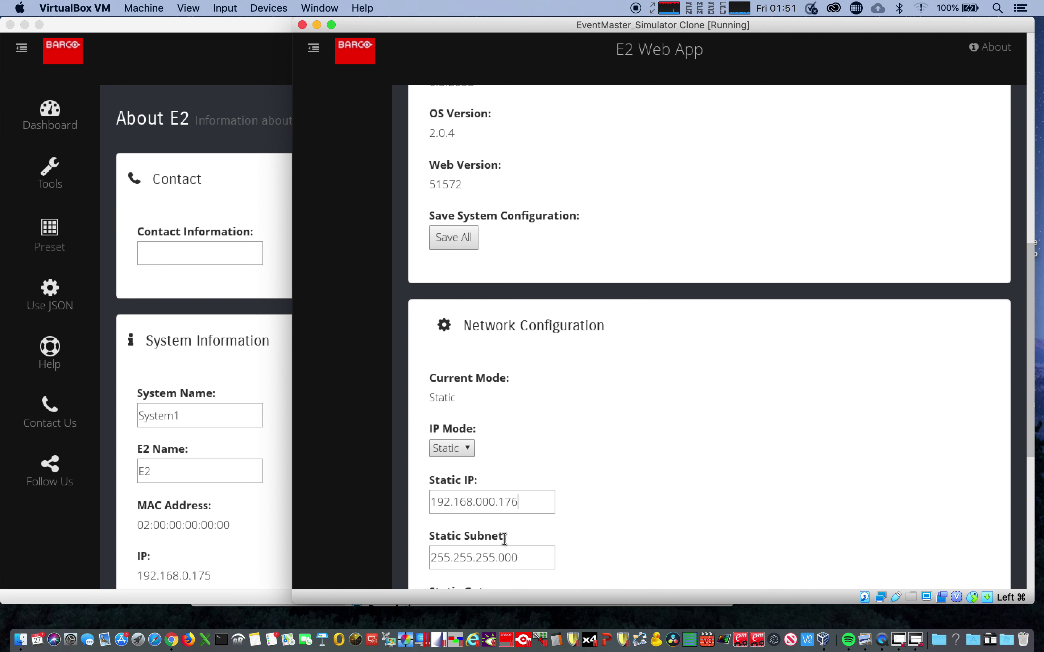
pyautogui.click(527, 566)
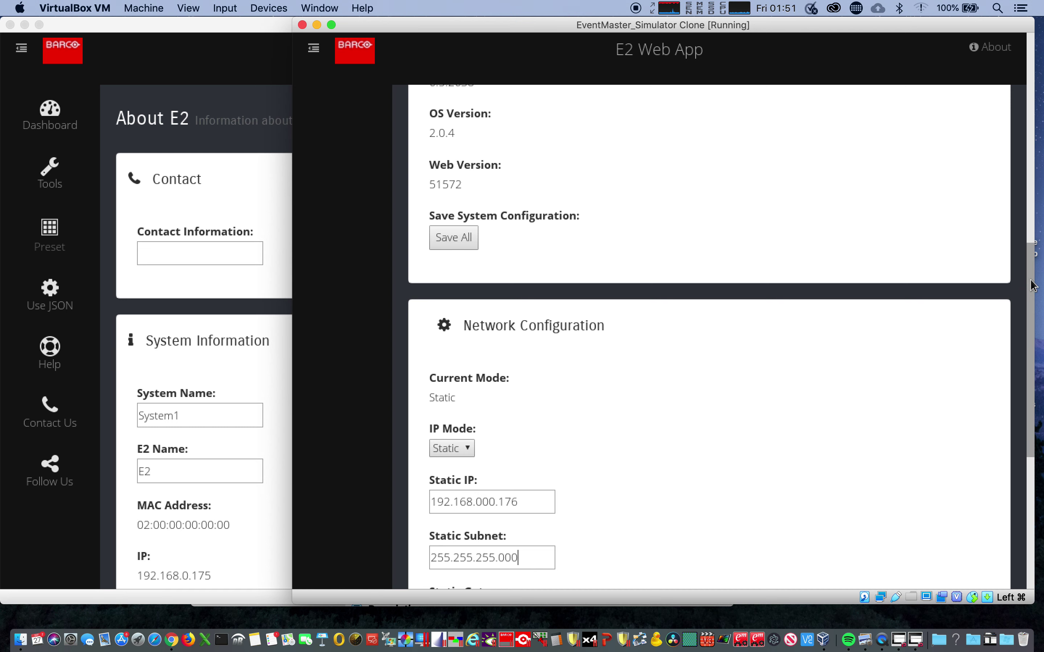
pyautogui.moveTo(1034, 285); pyautogui.dragTo(1026, 264)
pyautogui.scroll(5, 1006, 205)
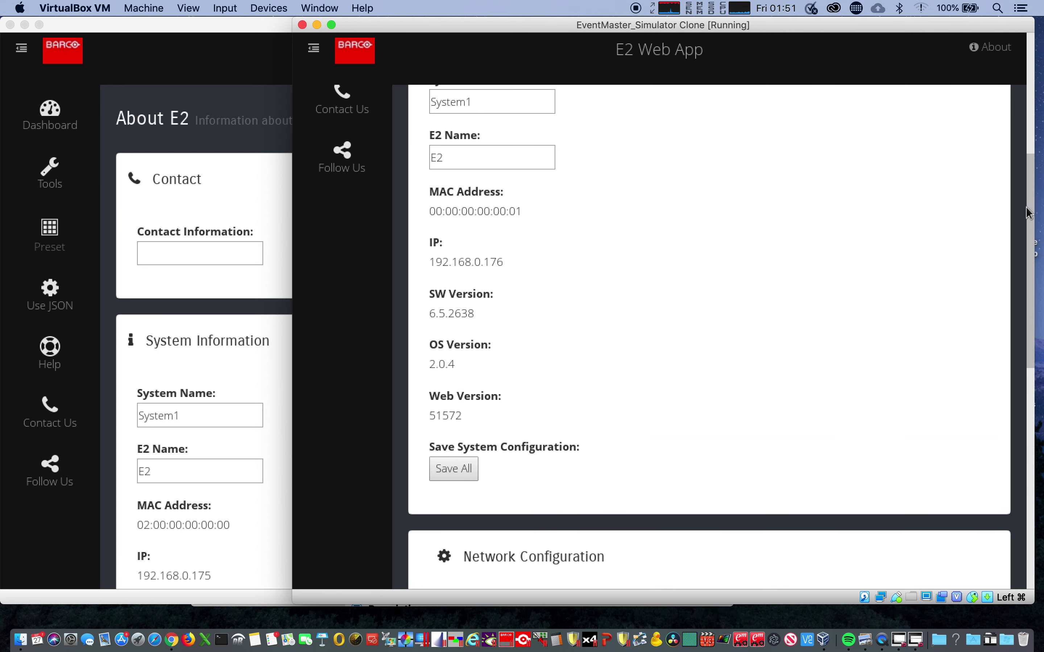
pyautogui.moveTo(1032, 218); pyautogui.dragTo(1031, 178)
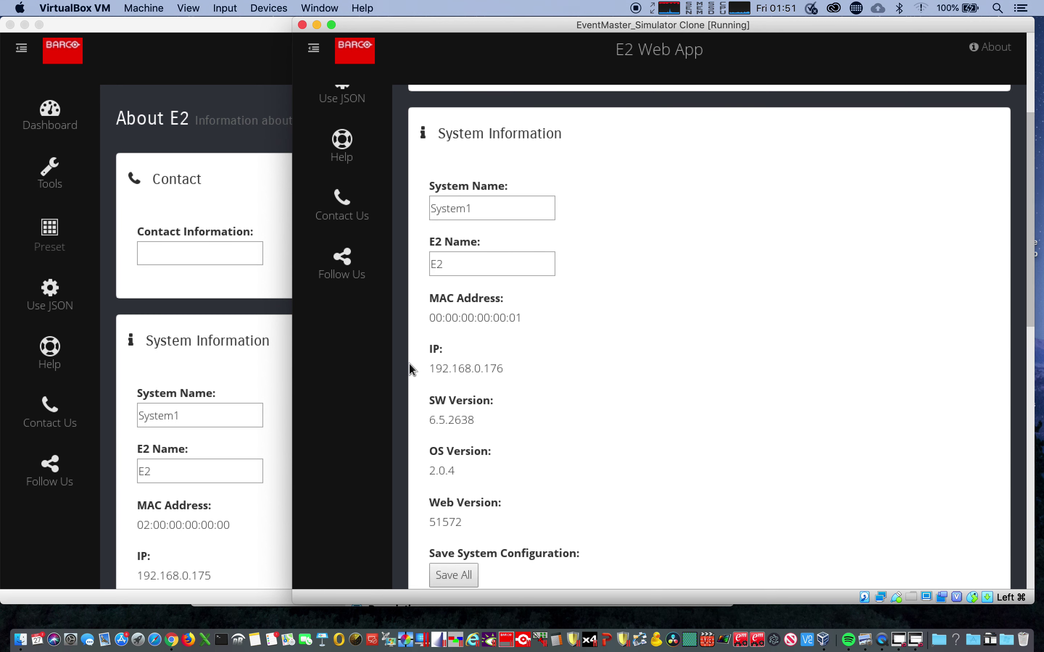
# Back in the browser, open a new tab and enter 192.168.0.176
pyautogui.hotkey('ctrl', 'Right')
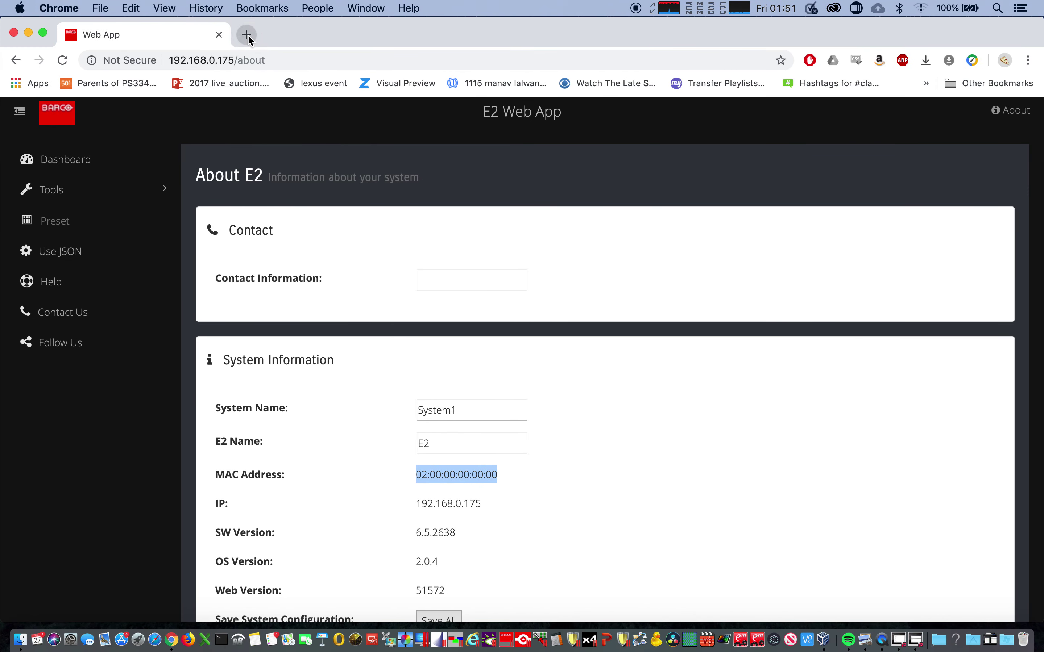
pyautogui.click(247, 34)
pyautogui.write('192.168.0.176')
# Load the 192.168.0.176 web app and compare its About page with the 192.168.0.175 unit's
pyautogui.press('Return')
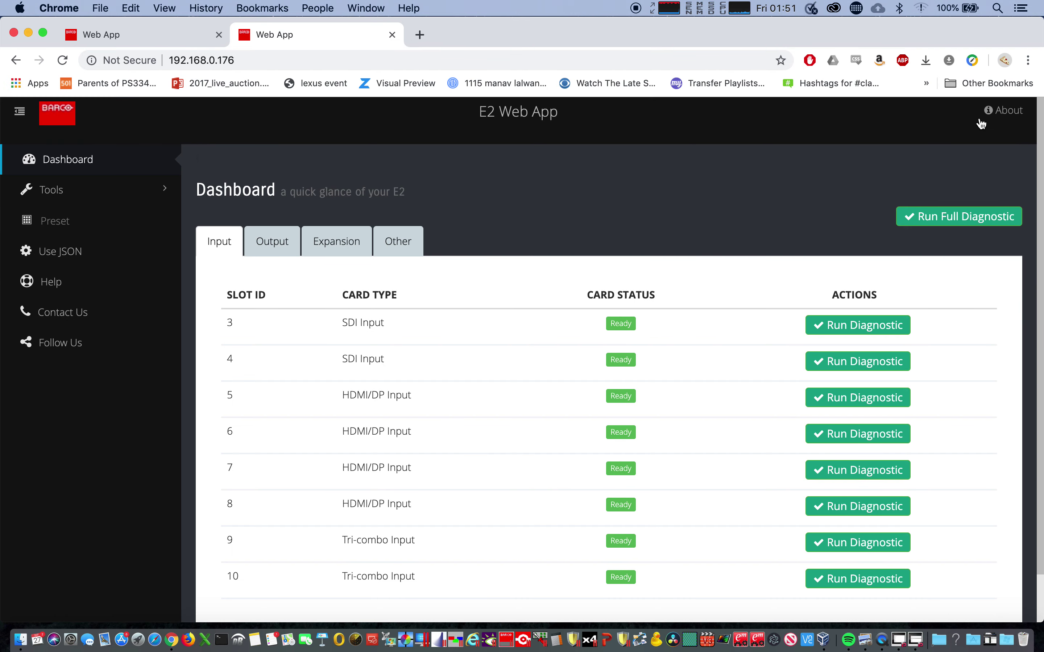
pyautogui.click(999, 111)
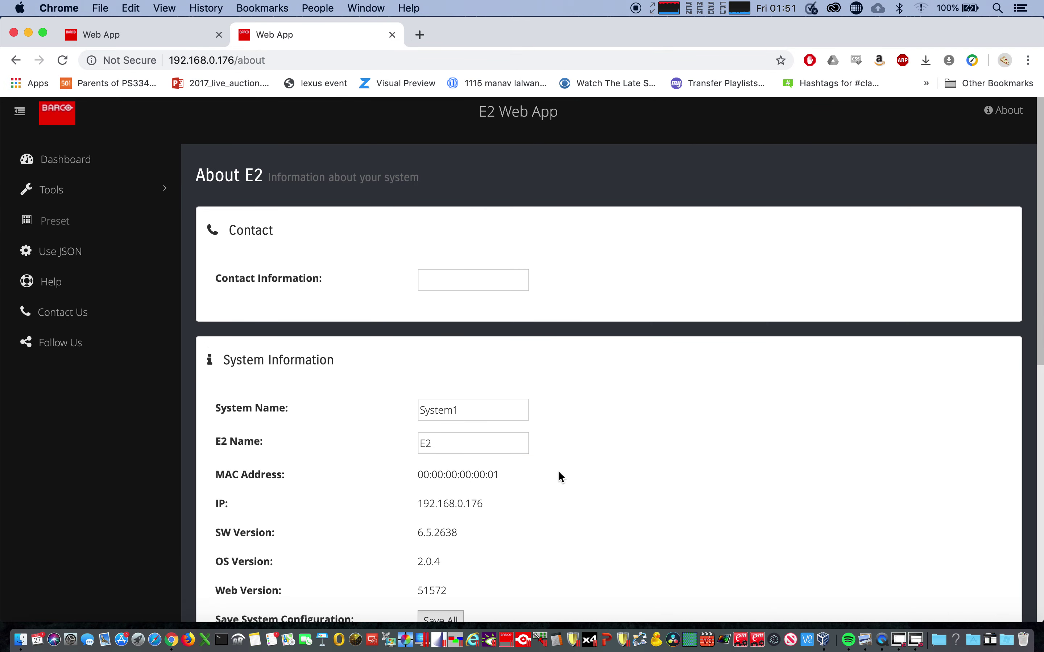
pyautogui.click(175, 39)
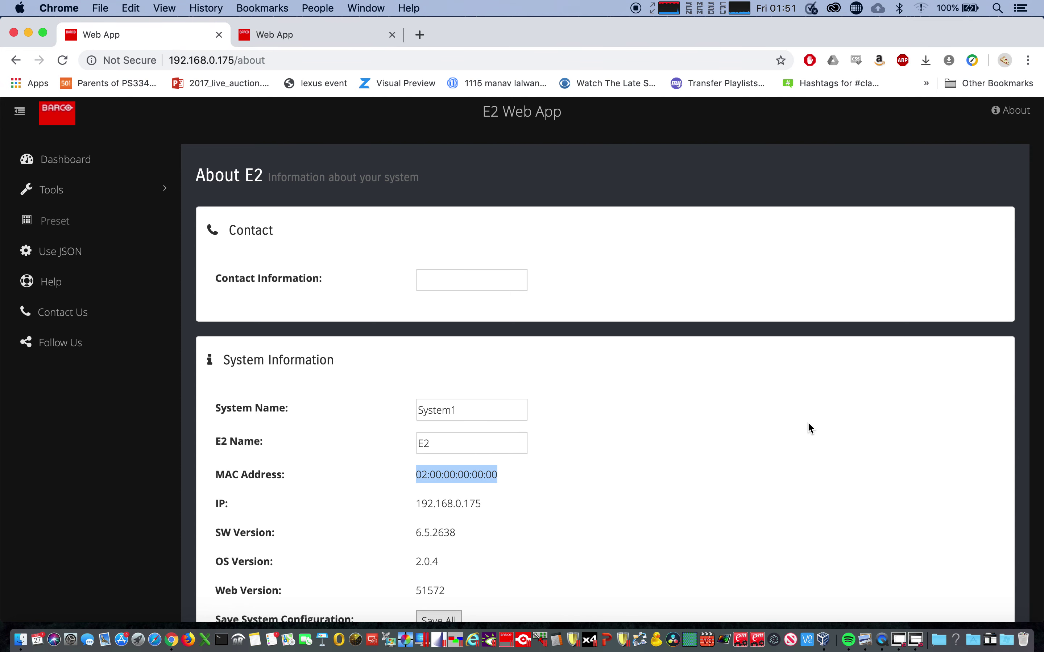
pyautogui.click(334, 43)
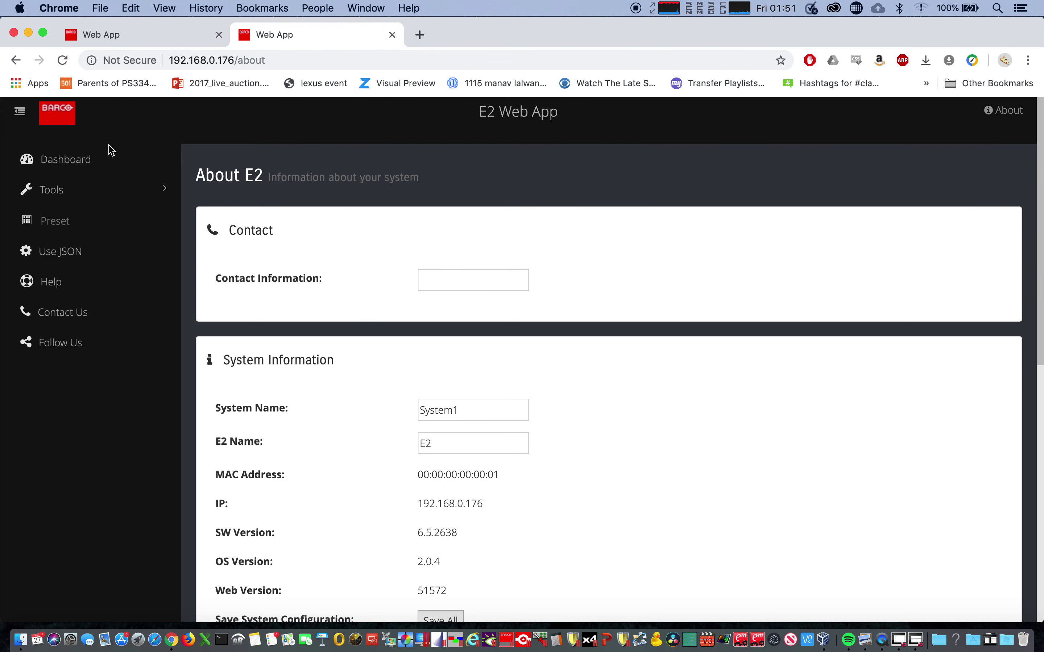
# Open Tools > Create Sim Files on the 192.168.0.176 unit
pyautogui.scroll(-3, 534, 385)
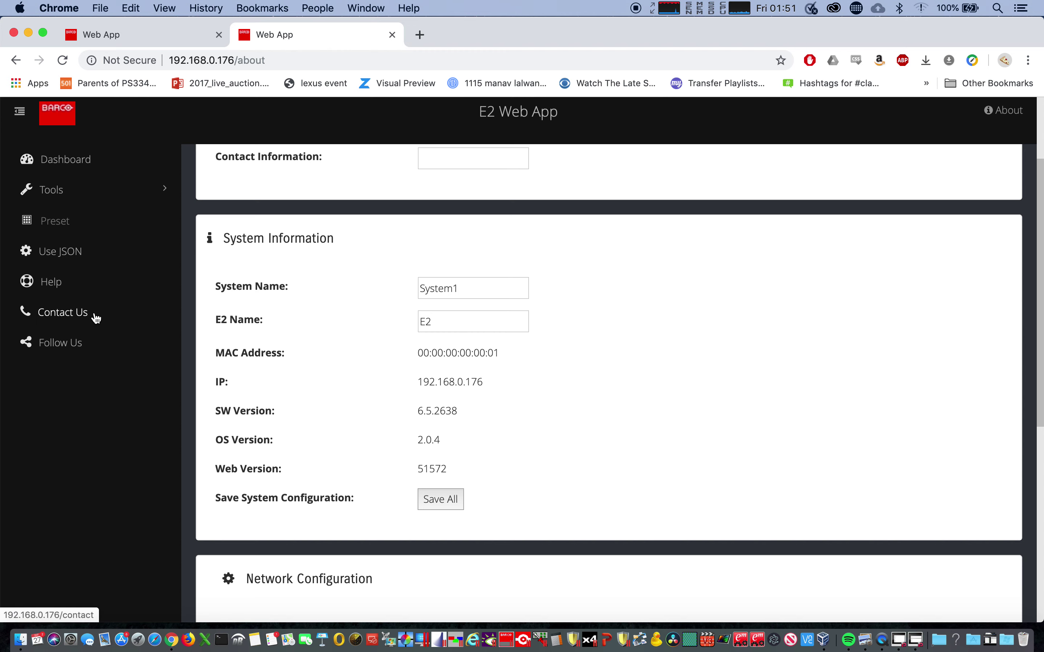
pyautogui.scroll(1, 496, 304)
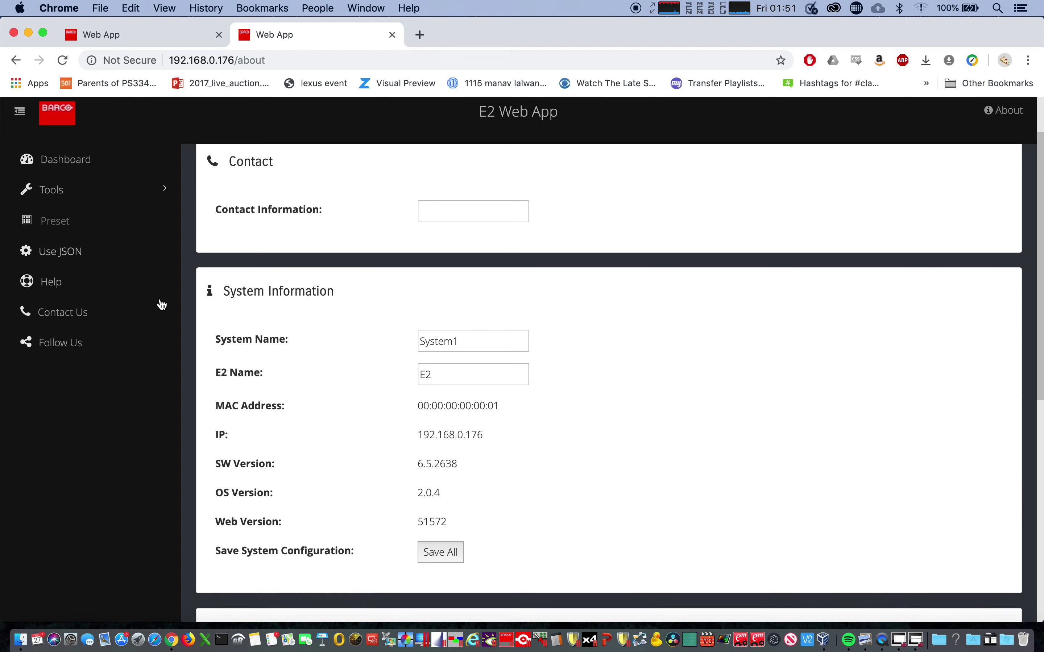
pyautogui.click(114, 193)
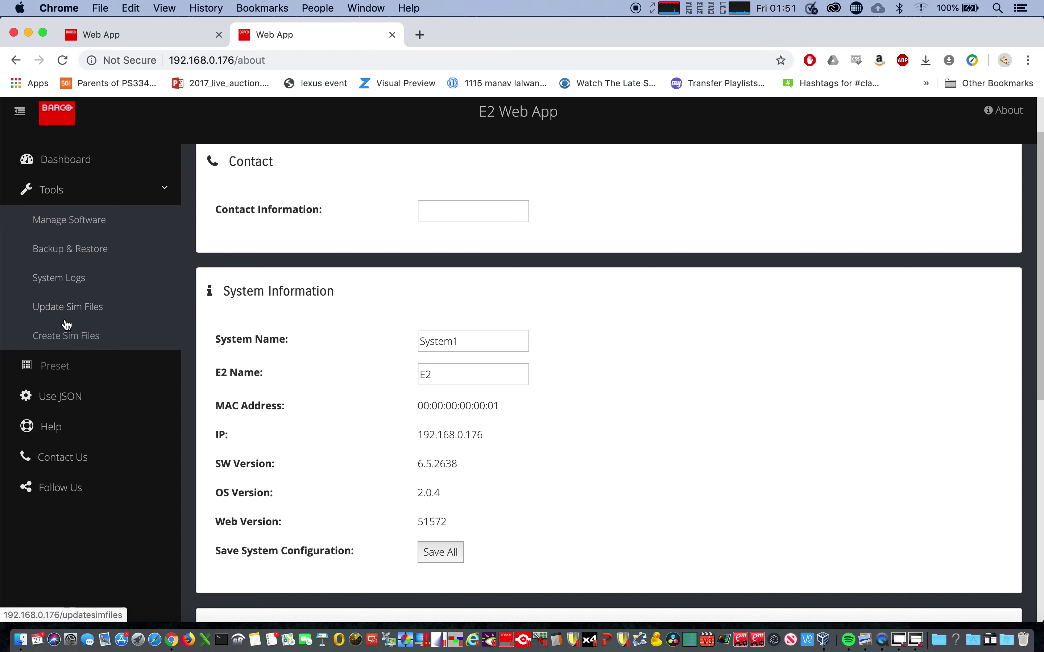
pyautogui.click(77, 339)
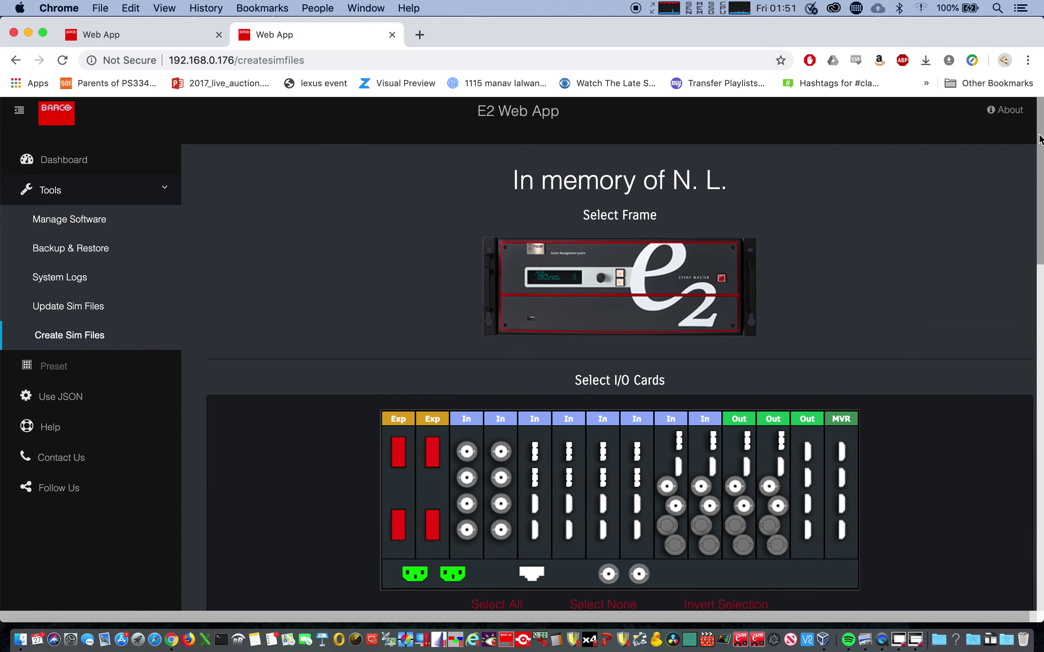
# Check that all connectors list MAC 02:00:00:00:00:00, then switch to the Readme PDF desktop
pyautogui.moveTo(1039, 139); pyautogui.dragTo(1019, 444)
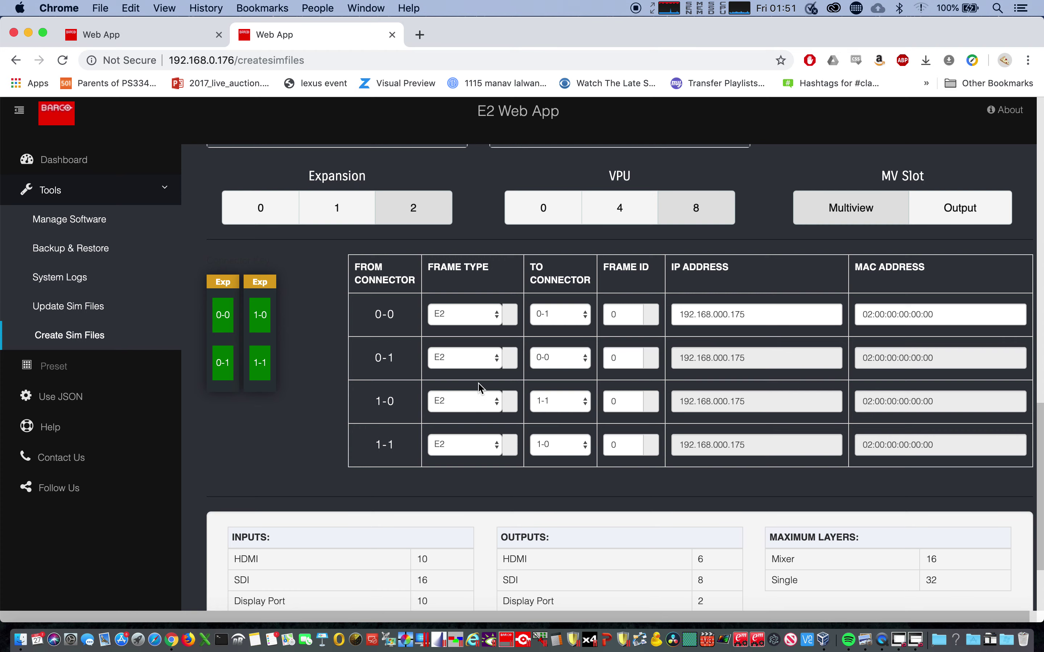
pyautogui.hscroll(1, 638, 351)
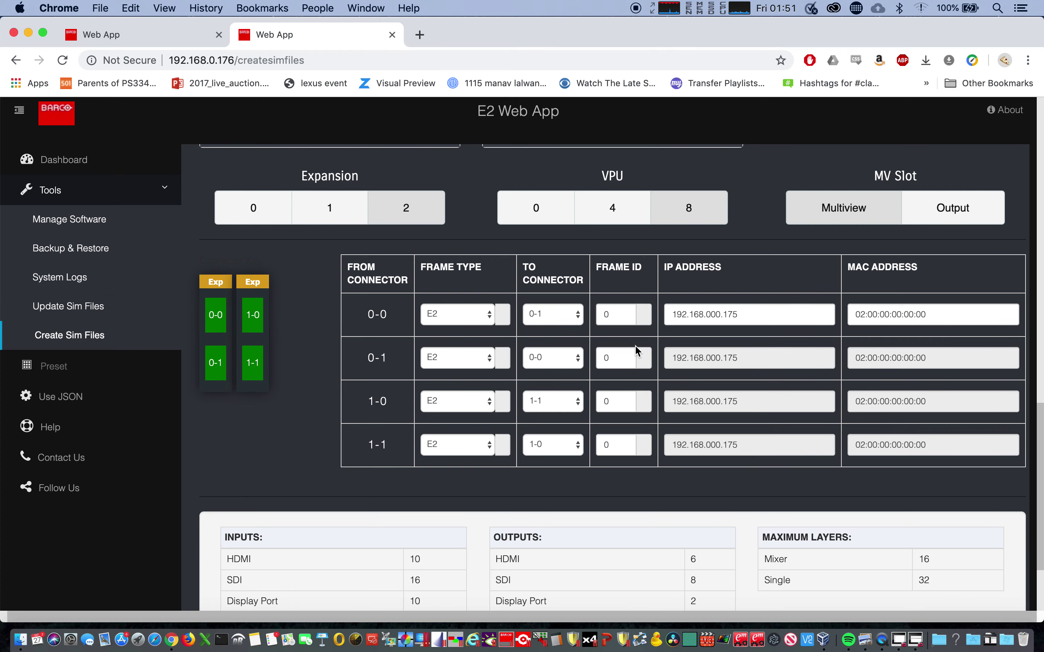
pyautogui.hotkey('ctrl', 'Right')
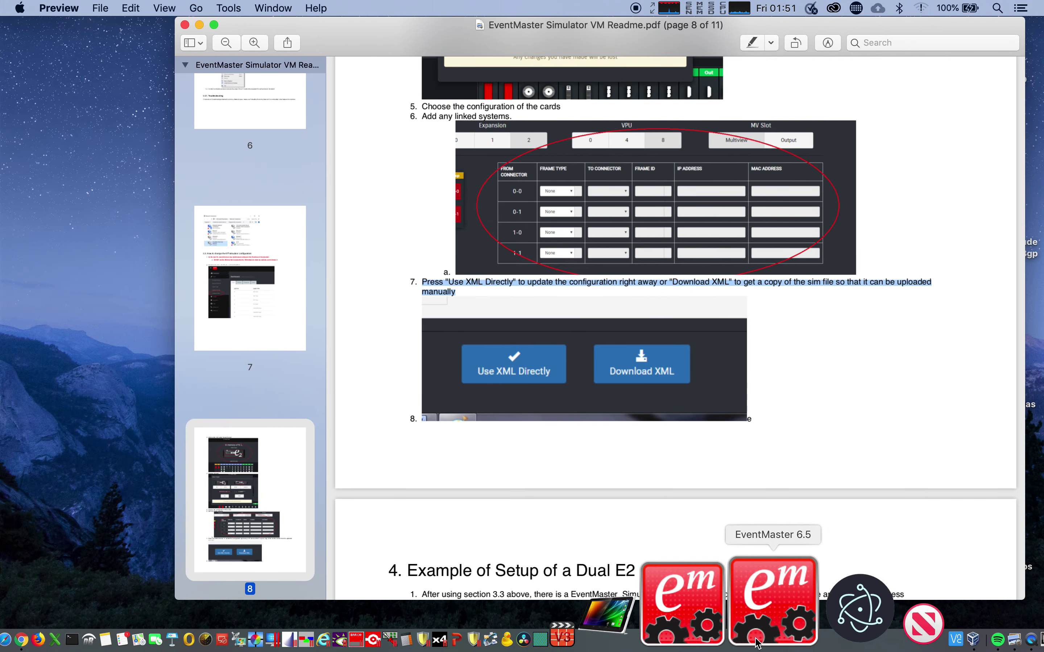
# Launch EventMaster 6.5 Toolset from the Dock
pyautogui.click(754, 636)
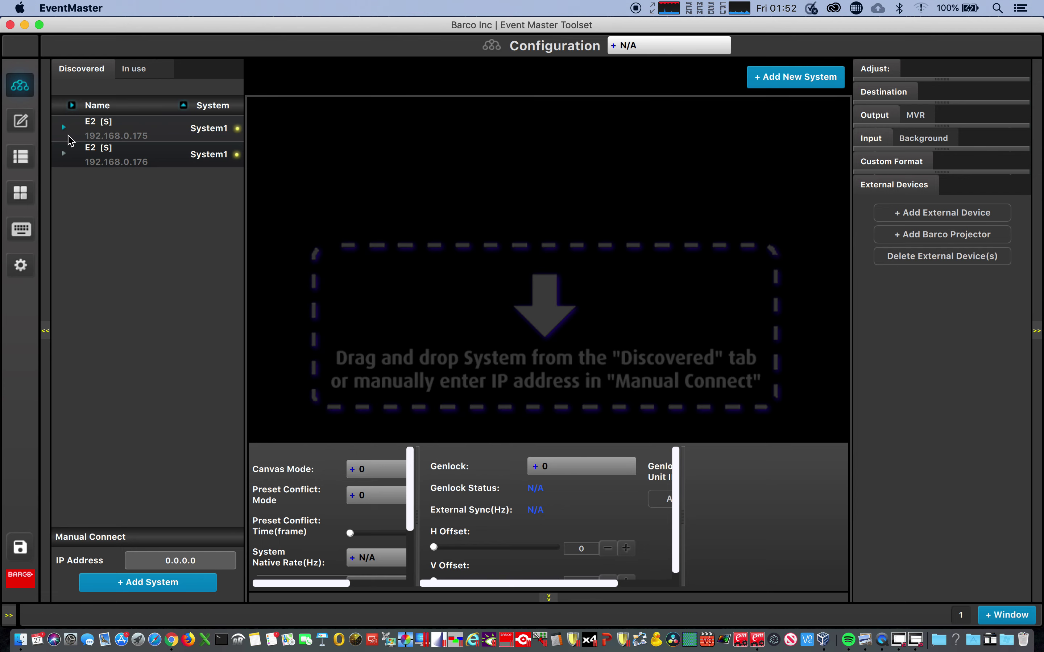
# Expand both discovered E2 entries and drag the 192.168.0.175 E2 into the drop zone as System1
pyautogui.click(64, 153)
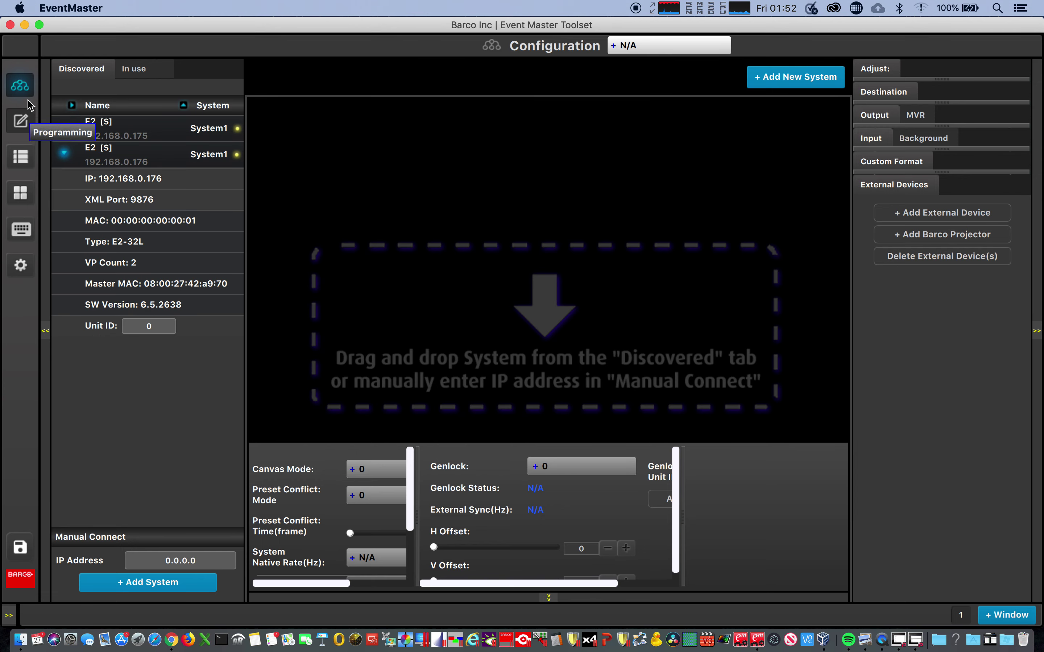
pyautogui.click(63, 128)
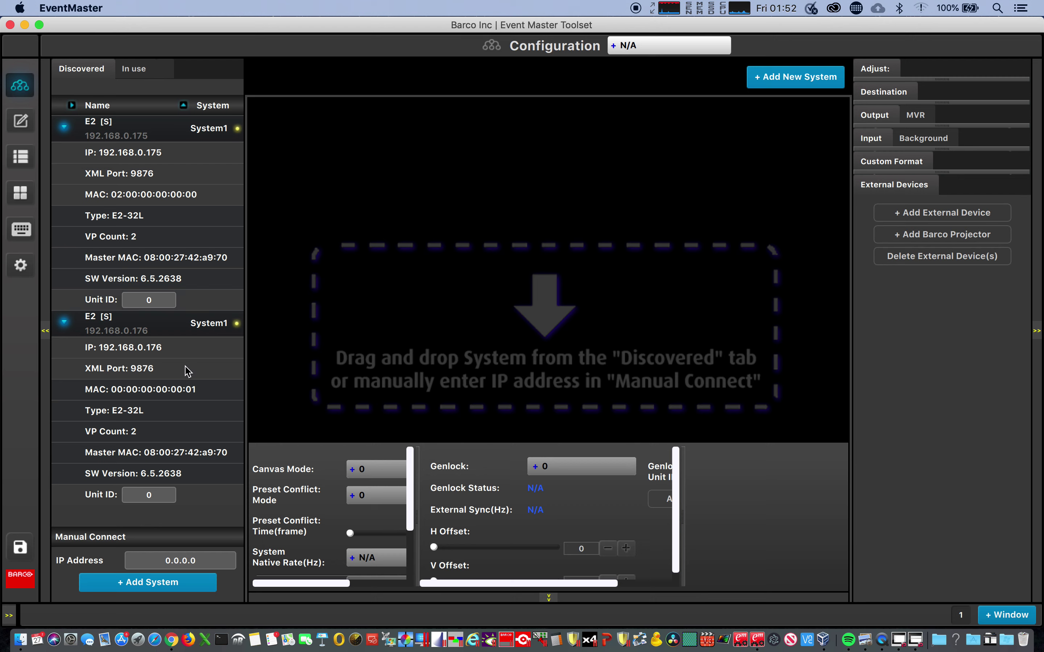
pyautogui.click(94, 128)
pyautogui.moveTo(93, 128); pyautogui.dragTo(449, 279)
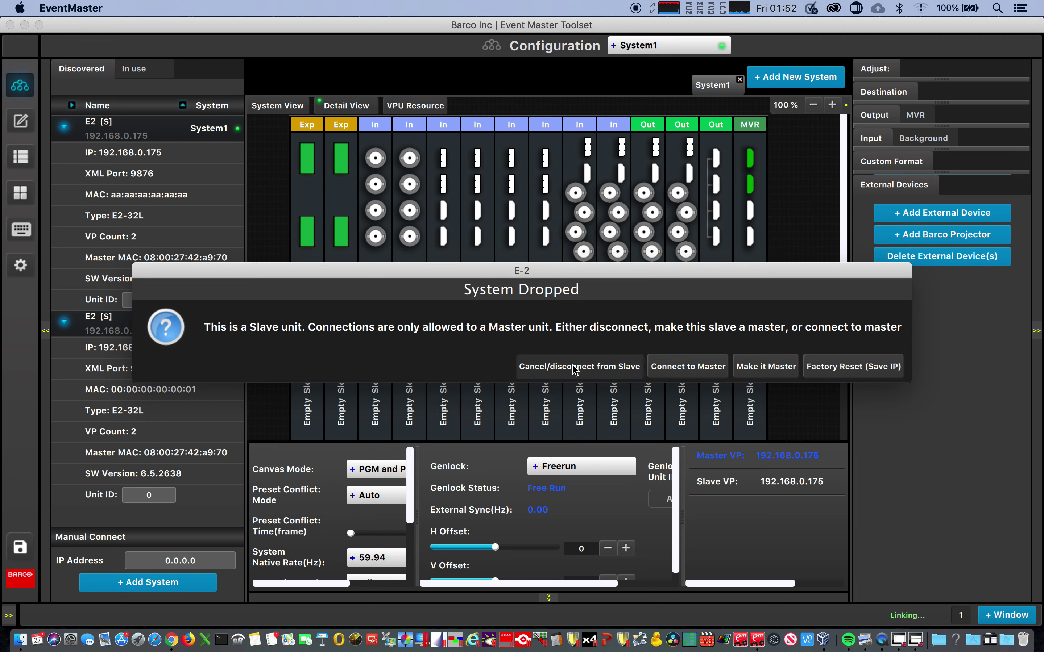
# Make the 192.168.0.175 E2 master and review its Adjust: E2 settings showing SW 6.5.2638
pyautogui.click(751, 374)
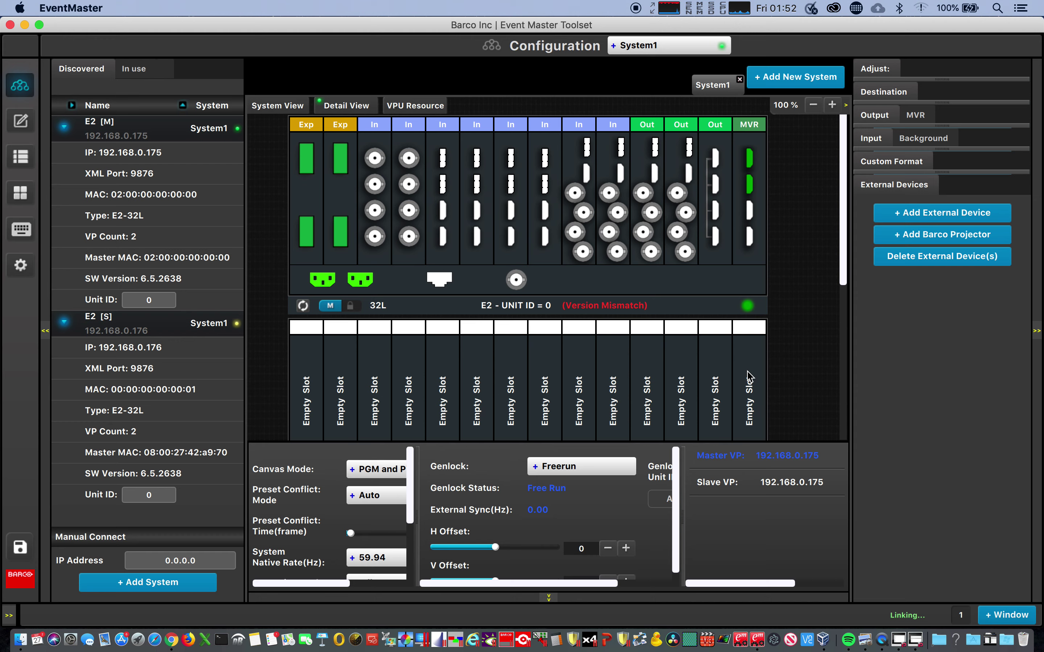
pyautogui.click(604, 303)
pyautogui.click(873, 74)
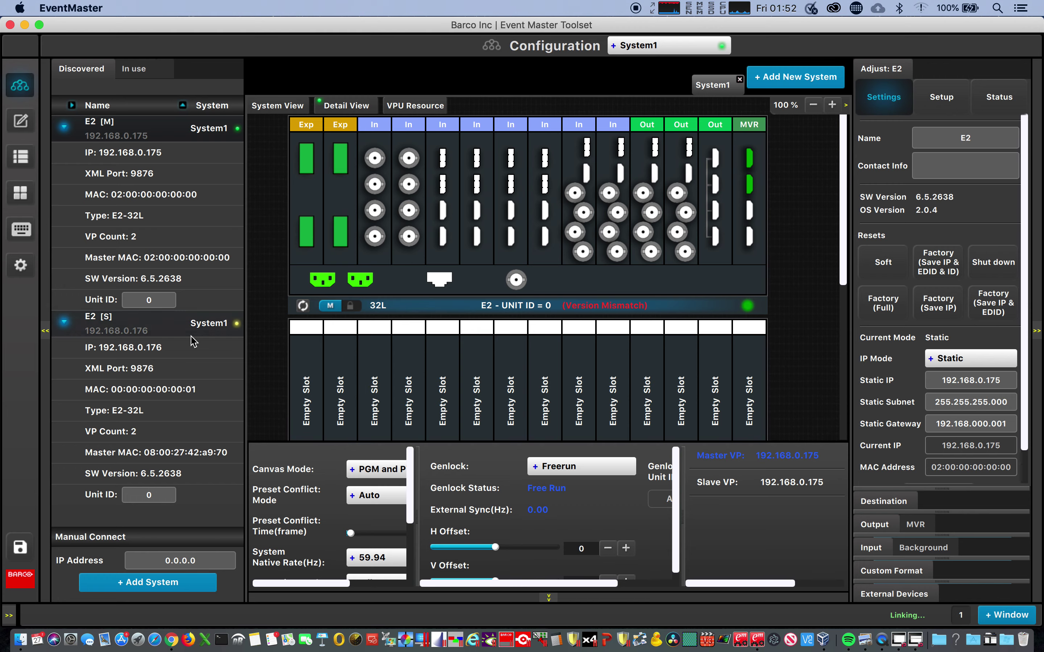
pyautogui.click(20, 265)
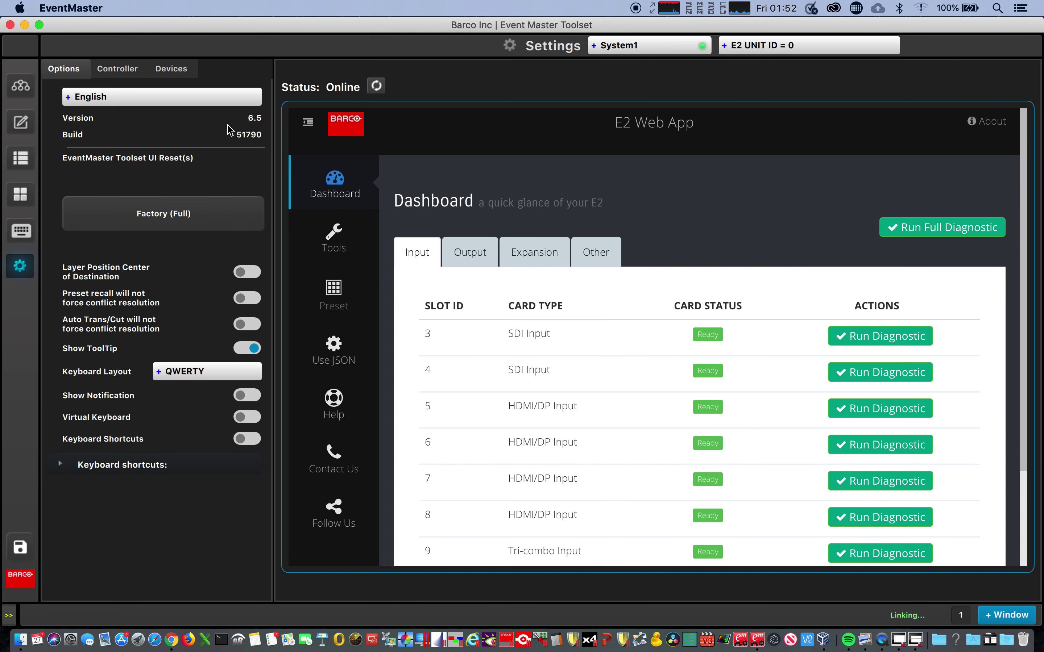
pyautogui.click(22, 88)
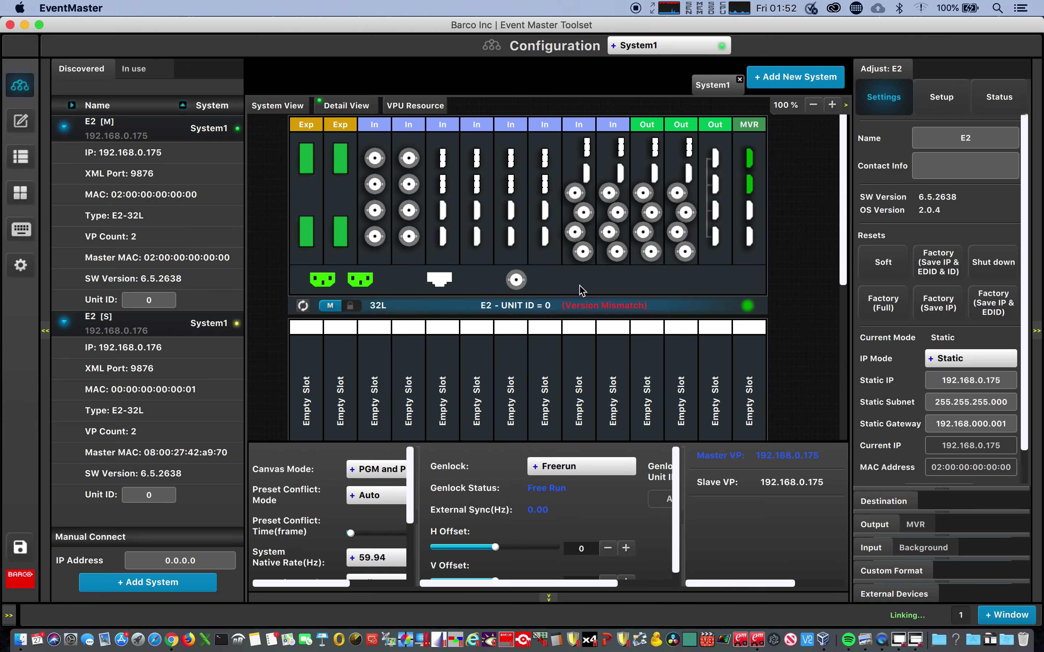
pyautogui.scroll(-5, 579, 288)
pyautogui.scroll(-5, 579, 288)
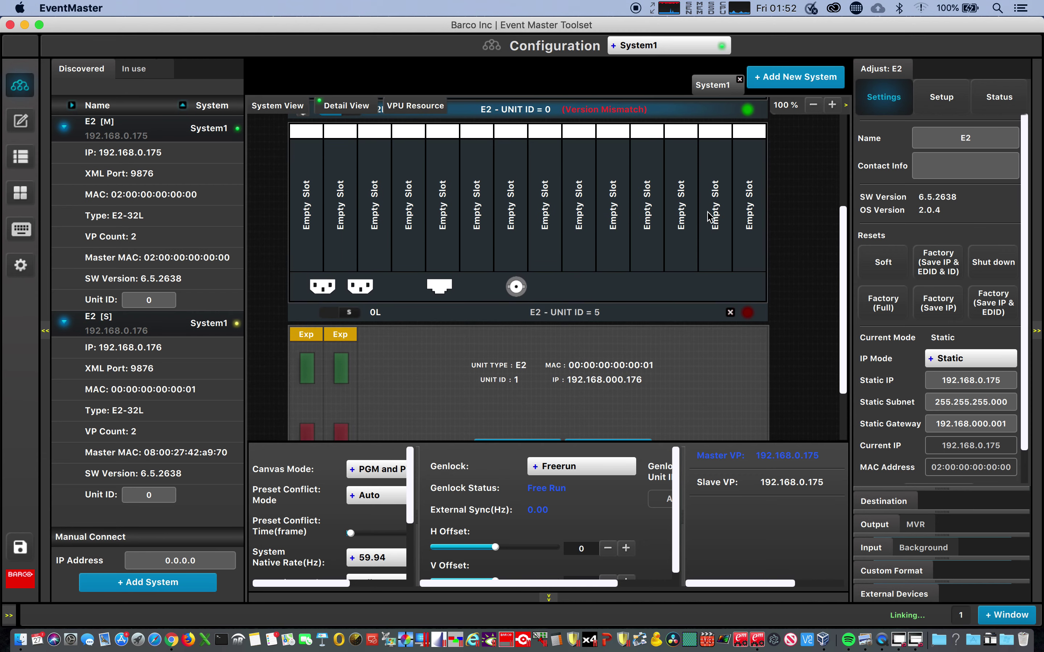
pyautogui.scroll(-3, 712, 216)
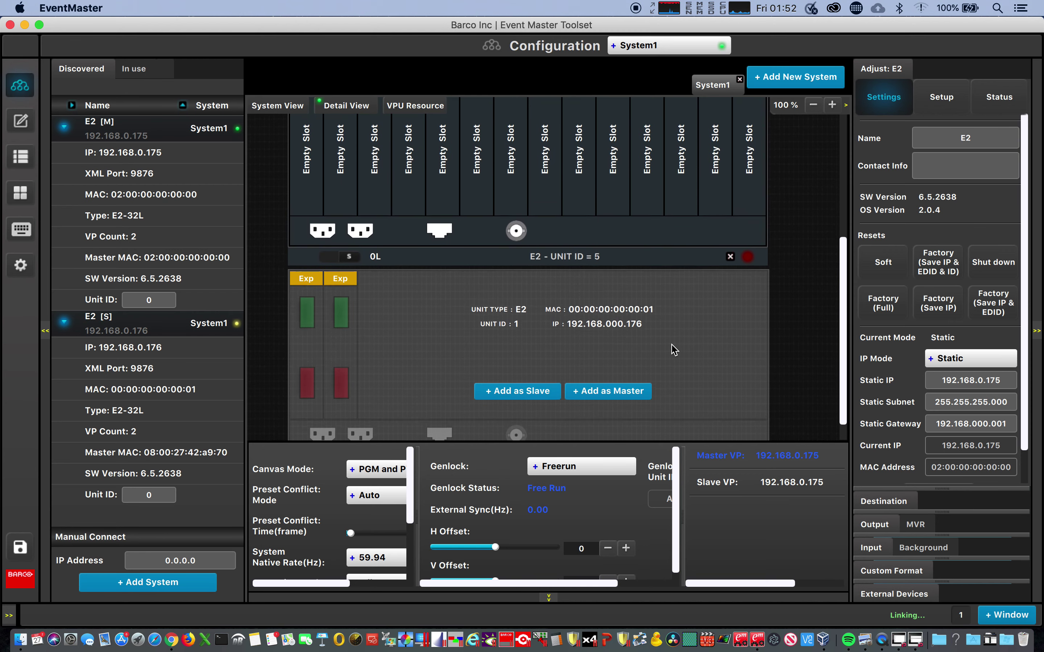
pyautogui.scroll(3, 669, 349)
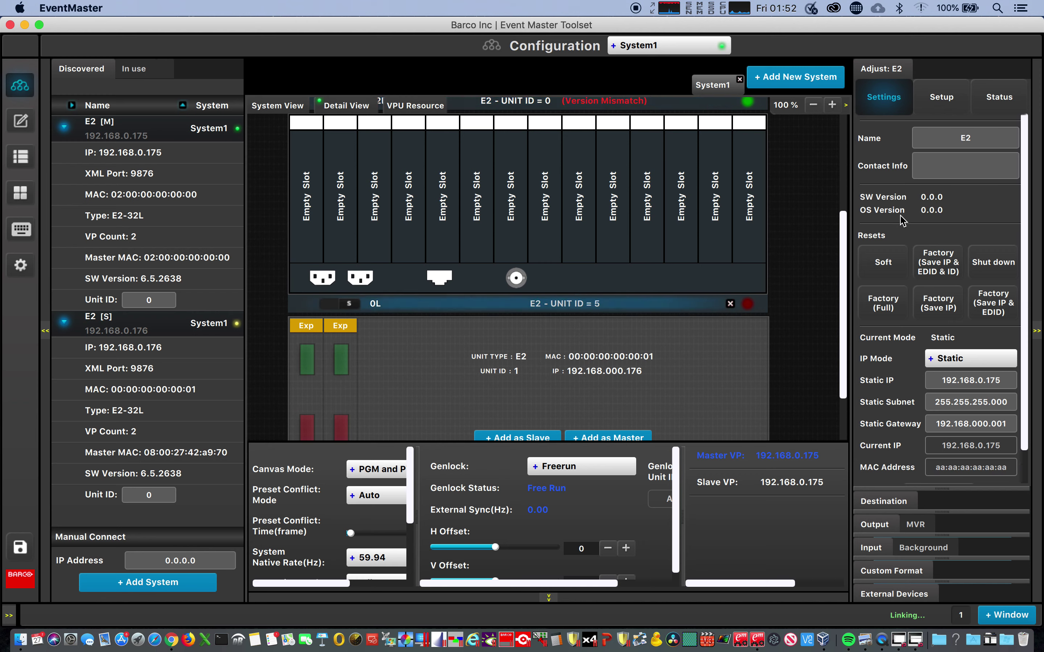
pyautogui.scroll(-2, 894, 363)
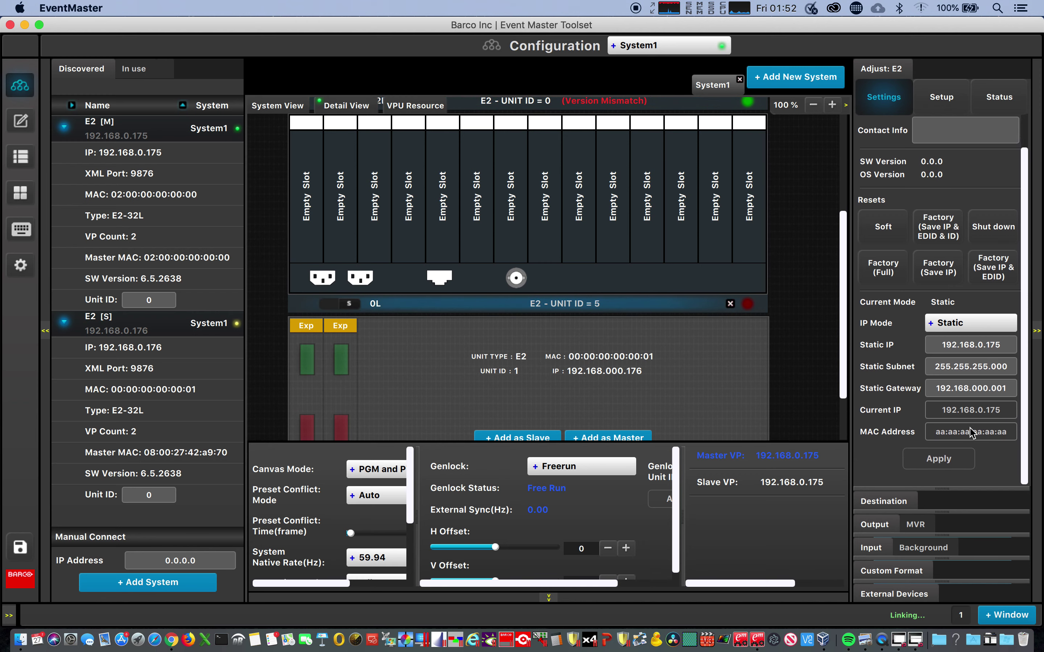
pyautogui.scroll(-2, 696, 336)
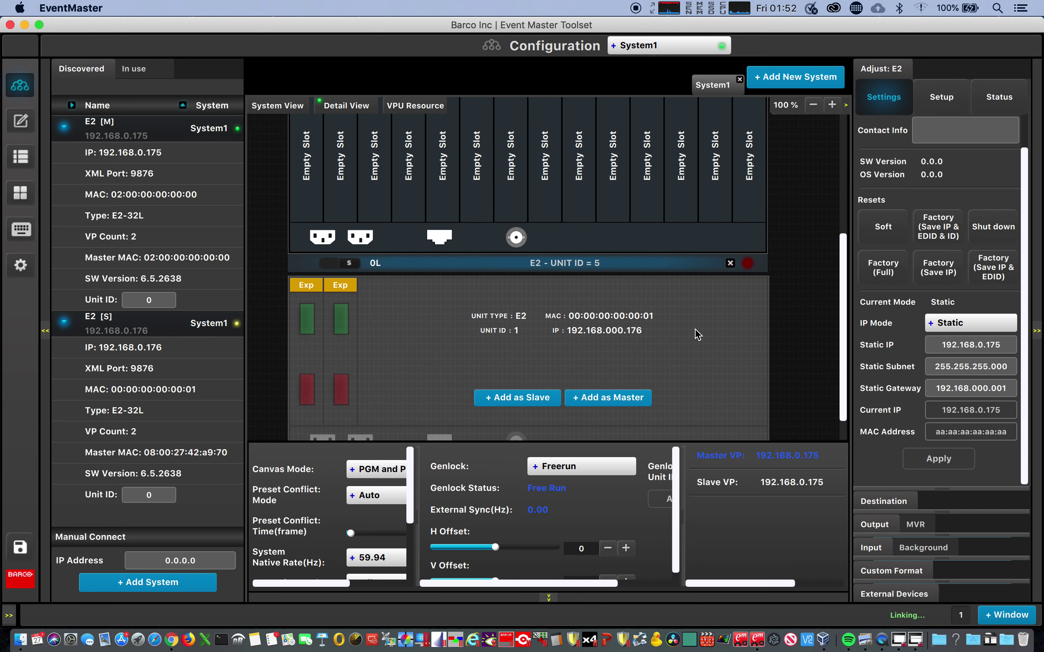
pyautogui.scroll(-1, 697, 334)
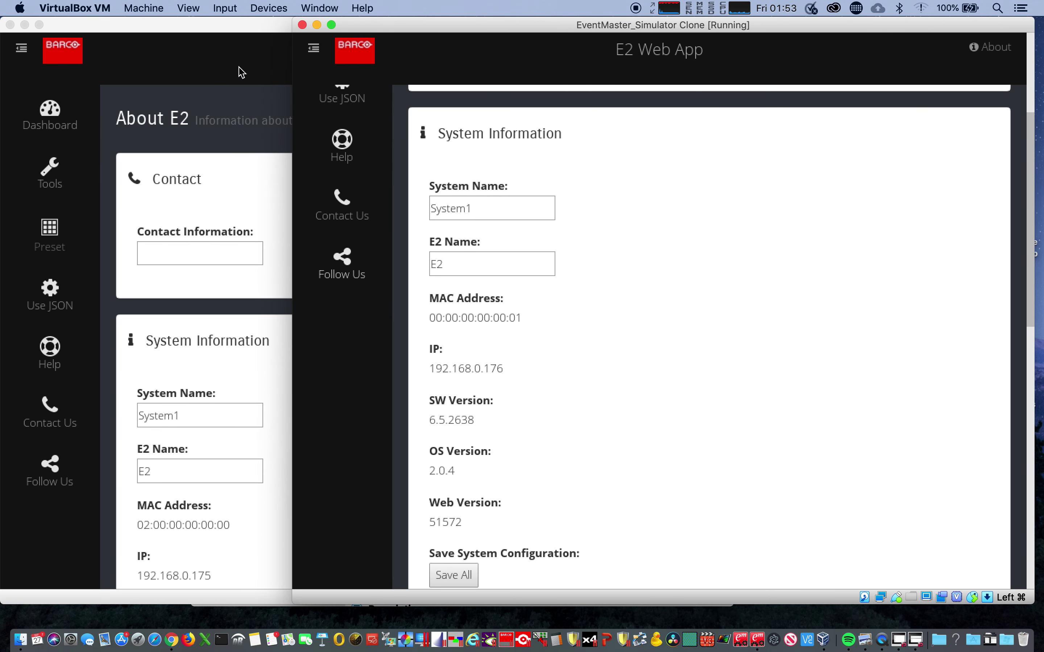
# Enlarge the original simulator's About E2 page to confirm IP 192.168.0.175 and SW 6.5.2638, then return to Toolset
pyautogui.doubleClick(239, 24)
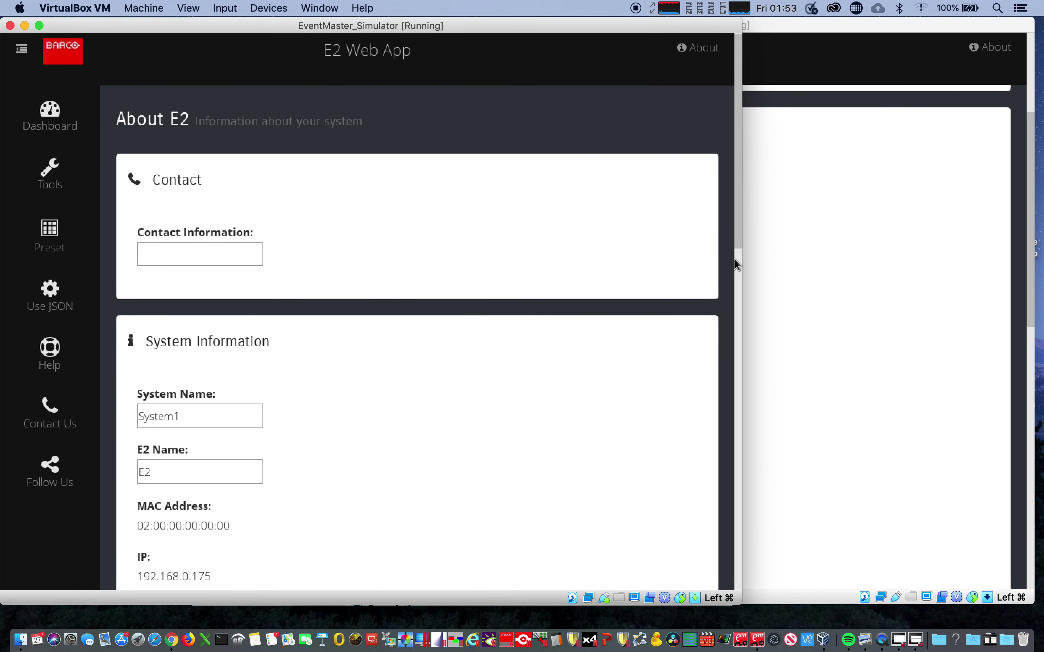
pyautogui.moveTo(738, 232); pyautogui.dragTo(738, 284)
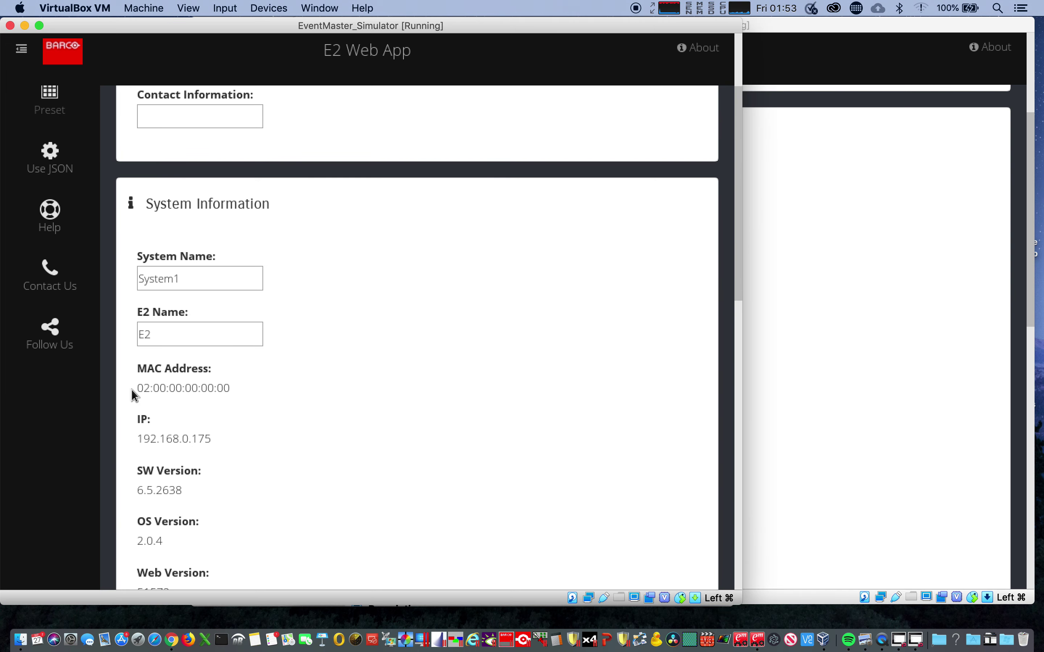
pyautogui.hotkey('ctrl', 'Right')
pyautogui.scroll(-3, 510, 335)
pyautogui.scroll(-2, 510, 335)
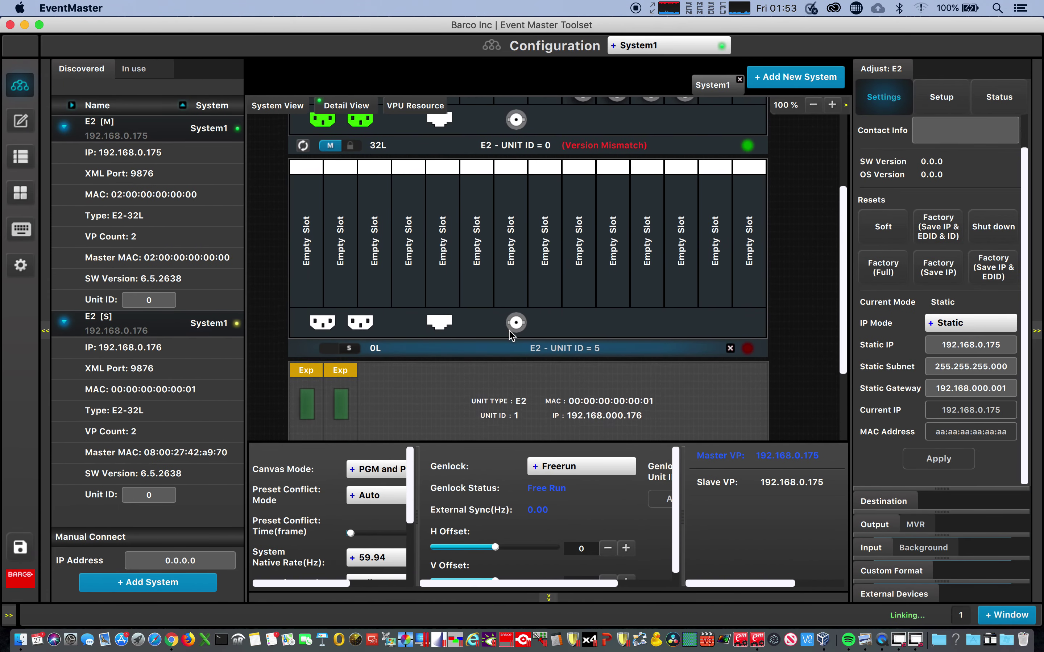
# Select the master E2 (UNIT ID 0) to show its SW 6.5.2638 and MAC 02:00:00:00:00:00
pyautogui.scroll(5, 510, 334)
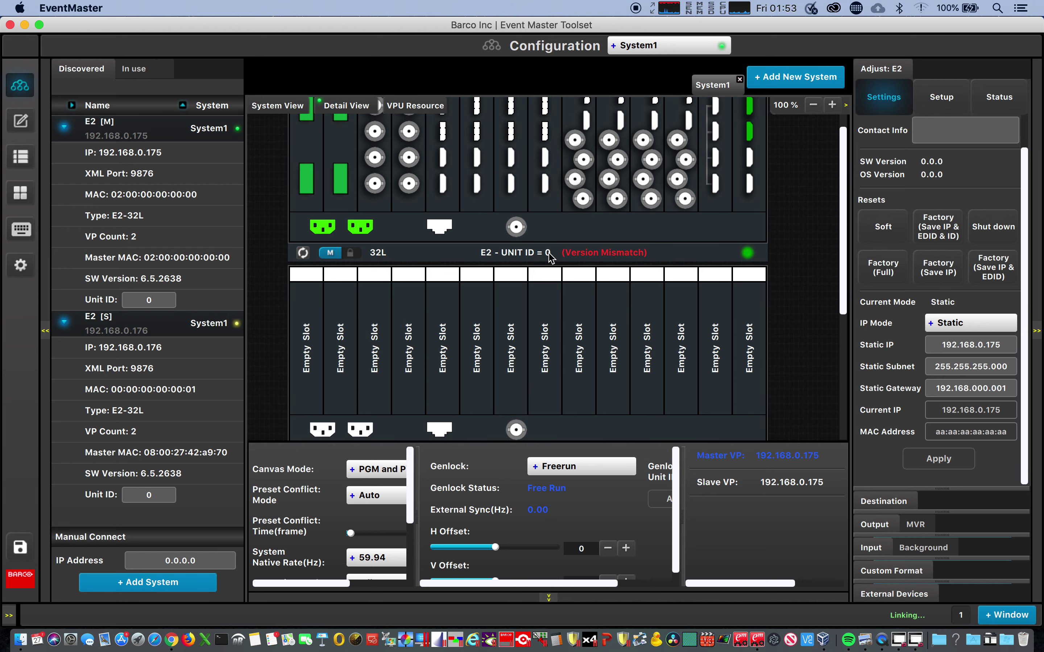
pyautogui.click(553, 255)
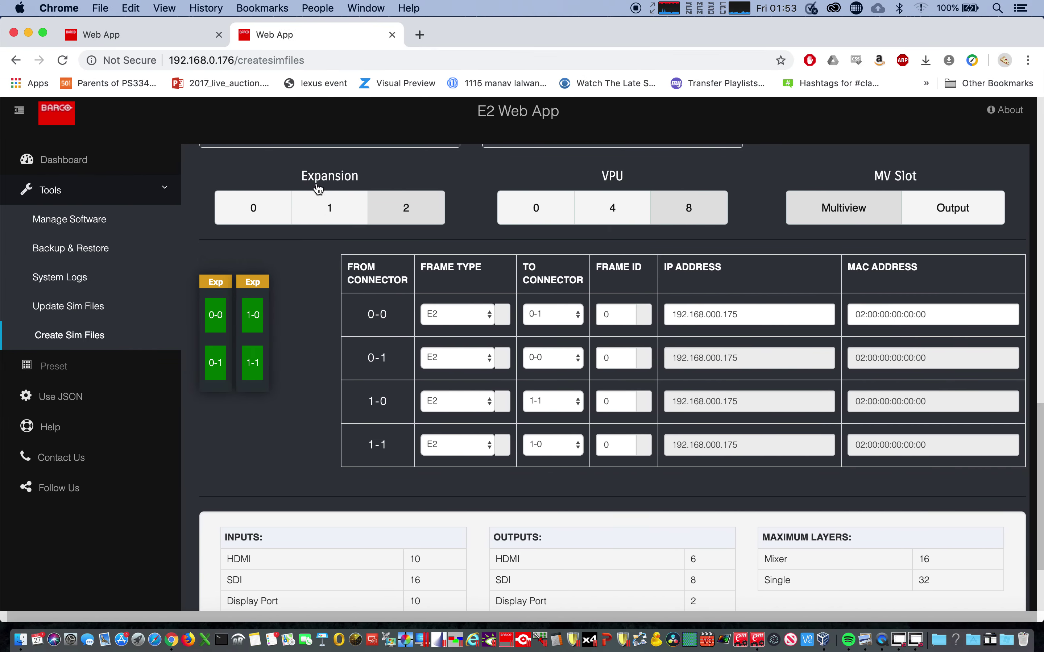
# Check the clone simulator's About page (IP 192.168.0.176, SW 6.5.2638) in VirtualBox, then return to EventMaster Toolset
pyautogui.hotkey('ctrl', 'Left')
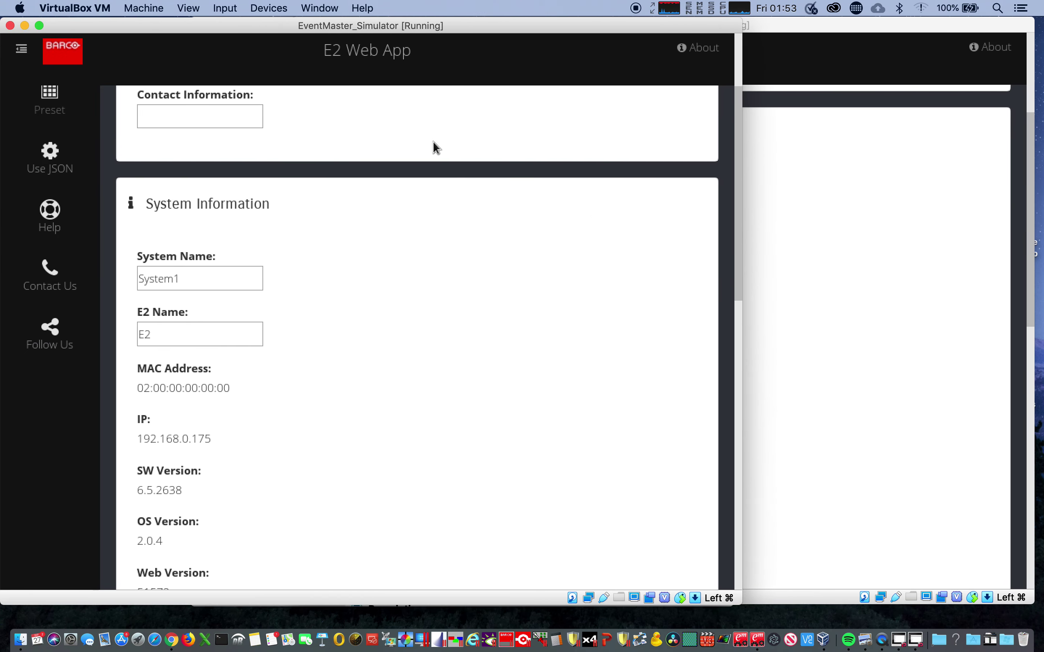
pyautogui.click(815, 40)
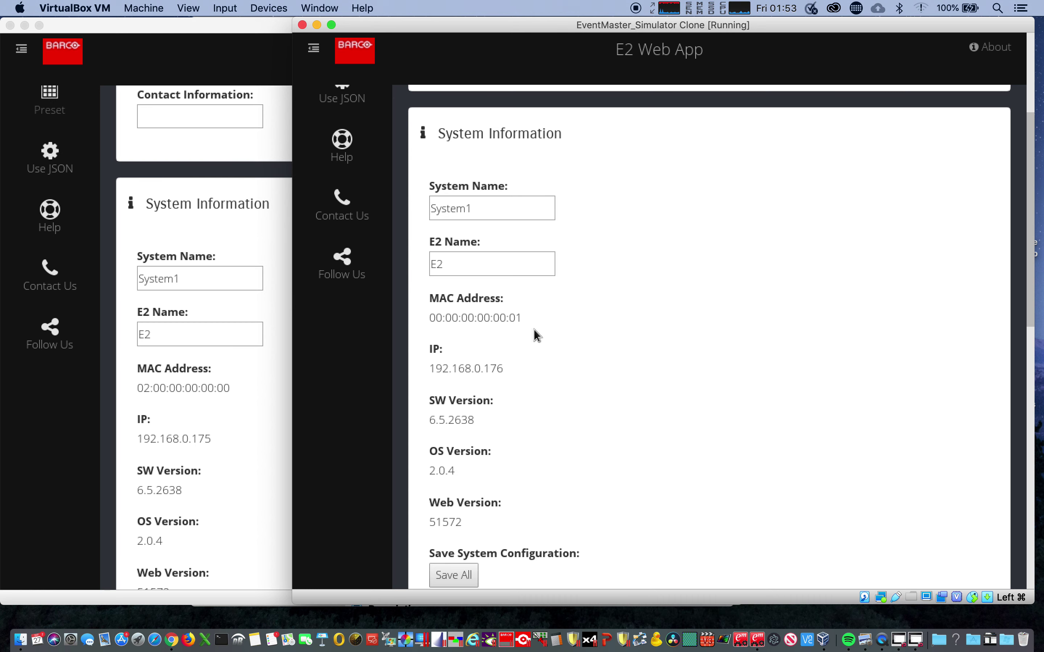
pyautogui.hotkey('ctrl', 'Right')
pyautogui.hotkey('ctrl', 'Right')
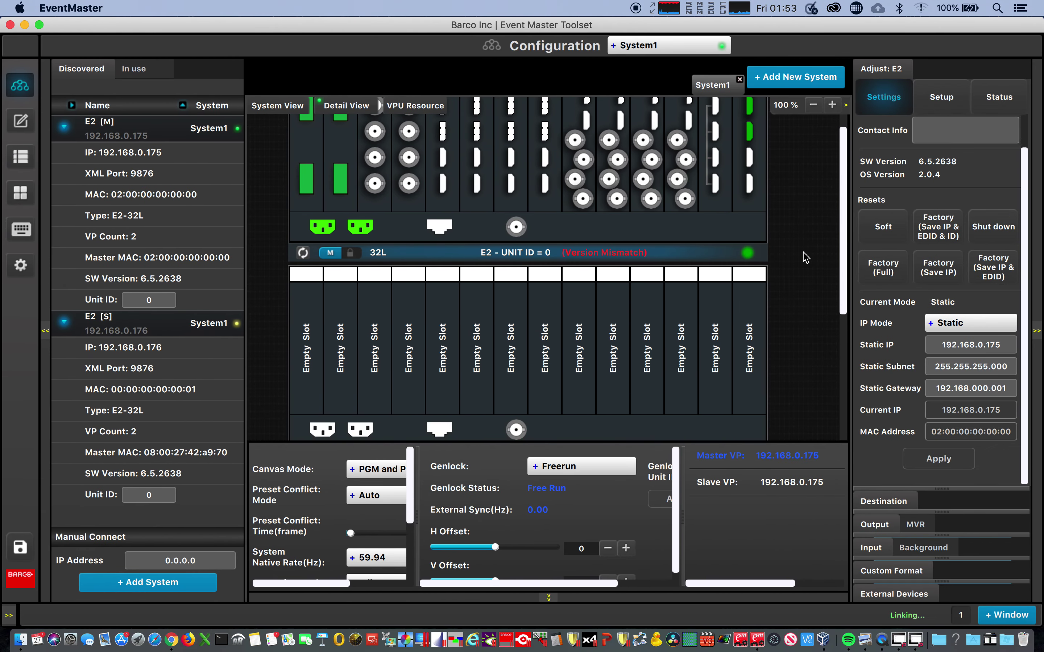
# Add UNIT ID 5 (192.168.0.176) as slave; it fails with version 0.0.0 vs master 6.5.2638
pyautogui.scroll(-5, 751, 228)
pyautogui.scroll(-2, 751, 229)
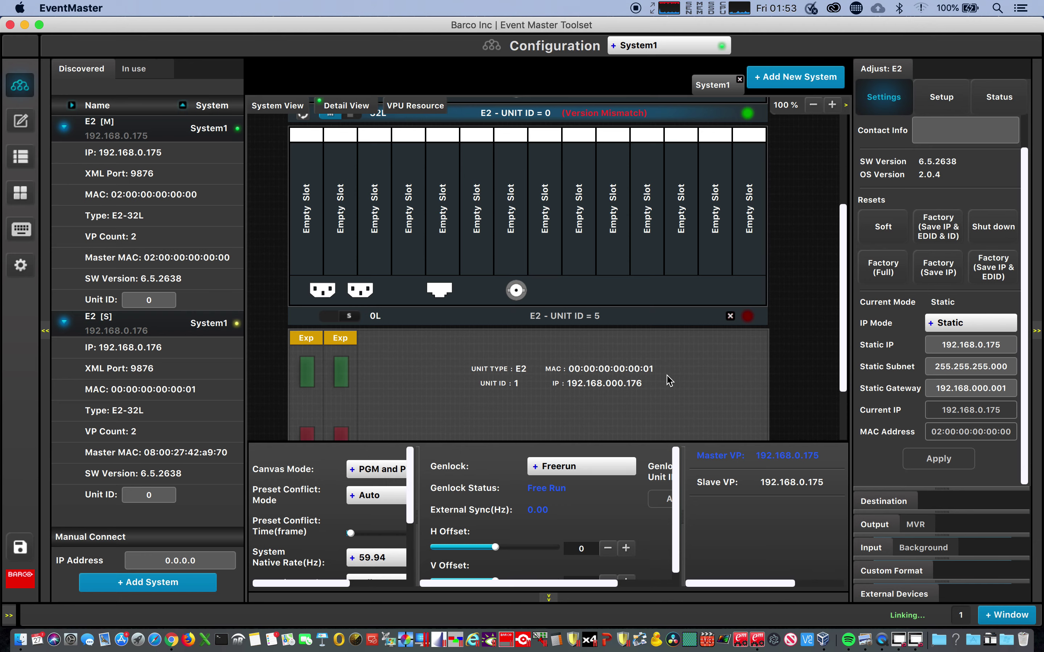
pyautogui.scroll(-4, 671, 382)
pyautogui.click(515, 361)
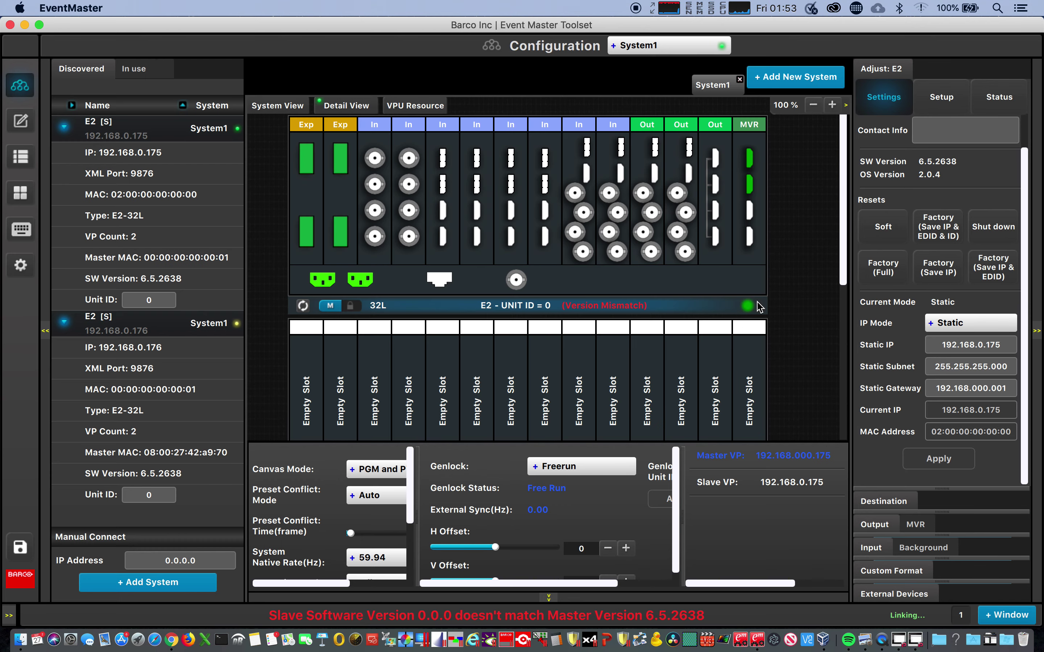
pyautogui.moveTo(844, 225); pyautogui.dragTo(849, 273)
pyautogui.moveTo(842, 217); pyautogui.dragTo(843, 256)
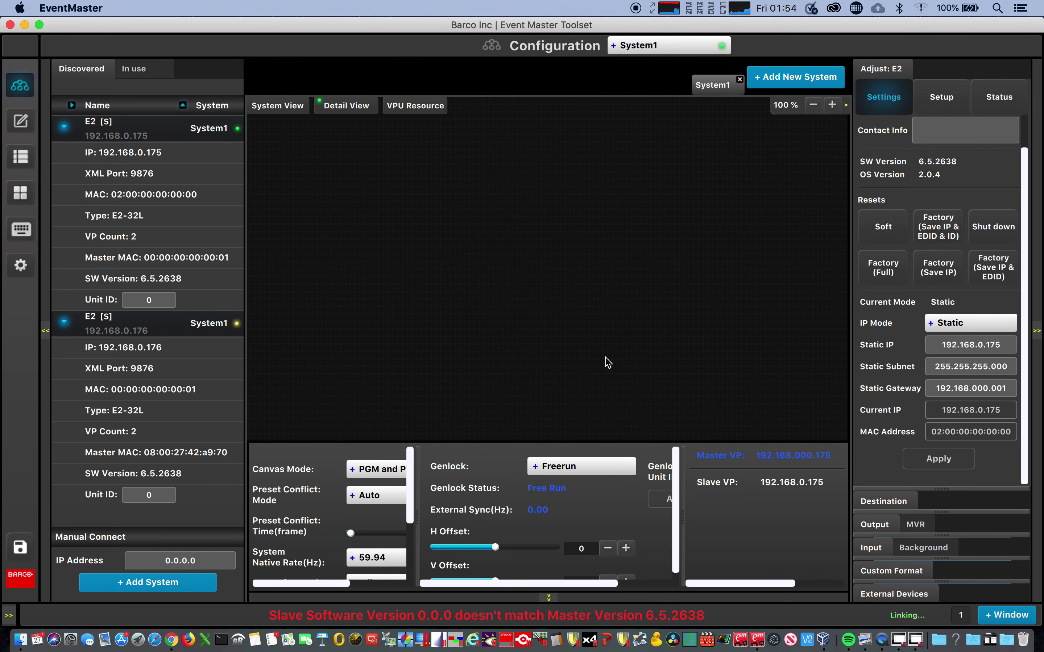
# Zoom the view to 50% and retry adding the 192.168.0.176 unit as slave, which crashes EventMaster
pyautogui.click(814, 106)
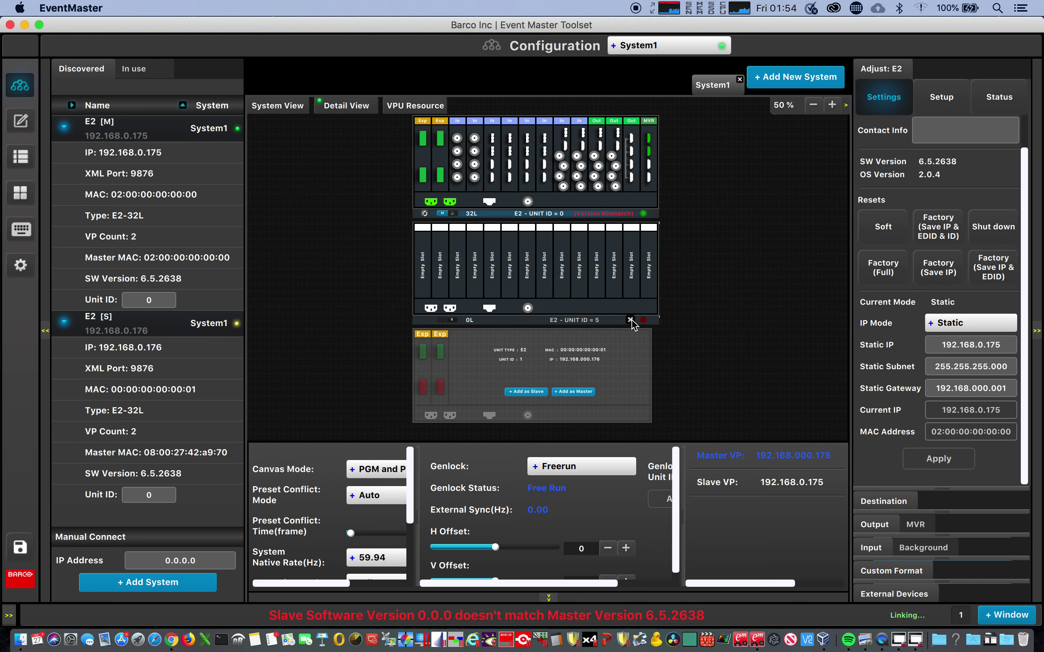
pyautogui.click(523, 392)
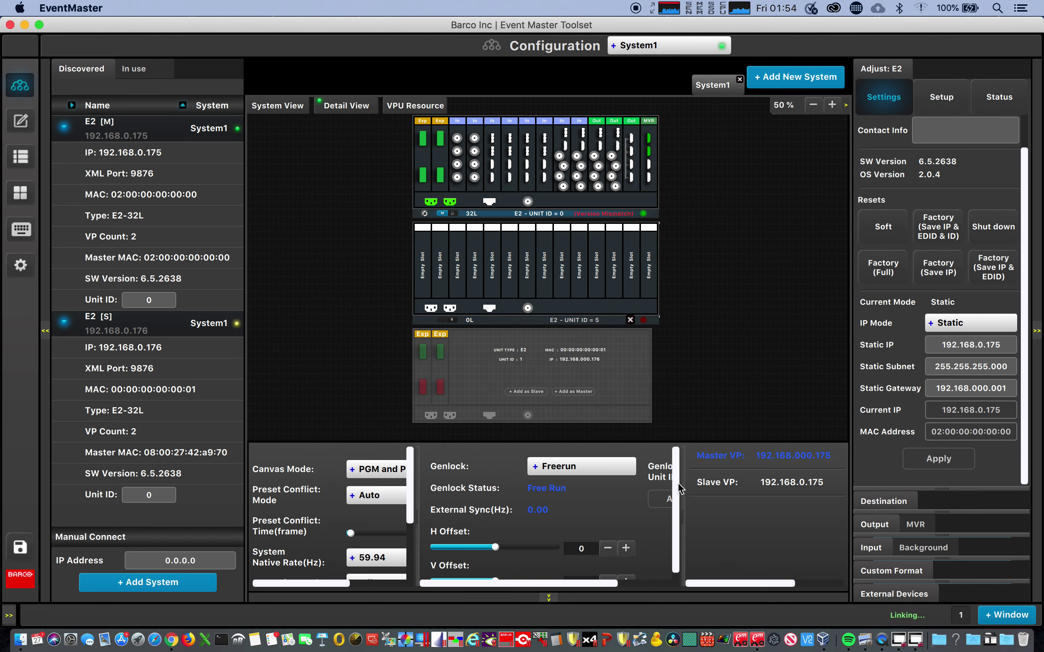
pyautogui.moveTo(901, 609)
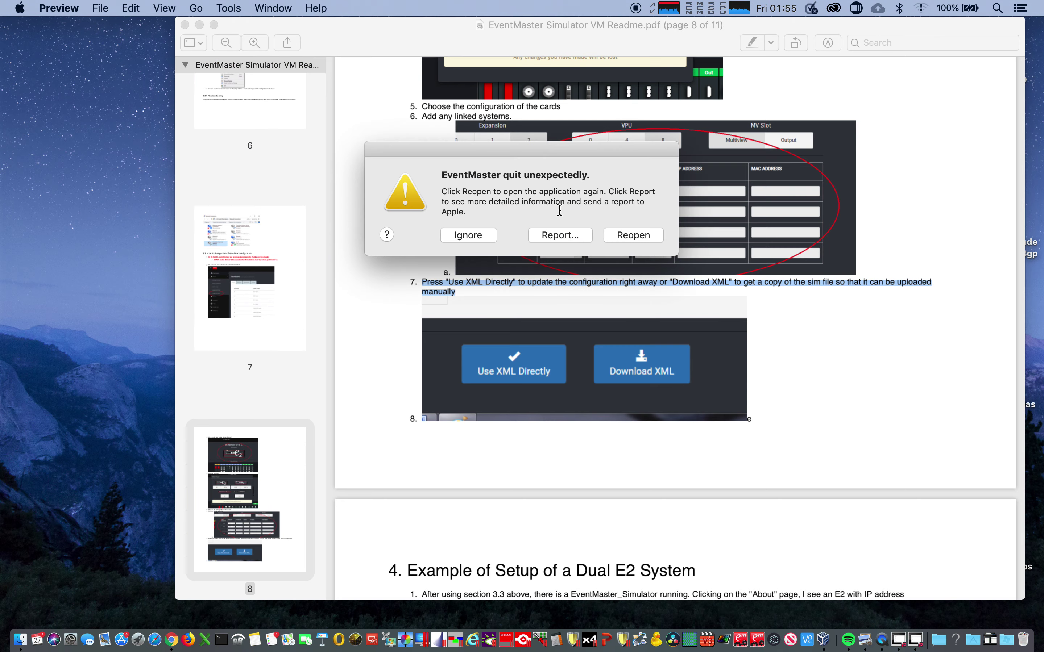
# Send the EventMaster crash report to Apple from the Problem Report window
pyautogui.click(496, 234)
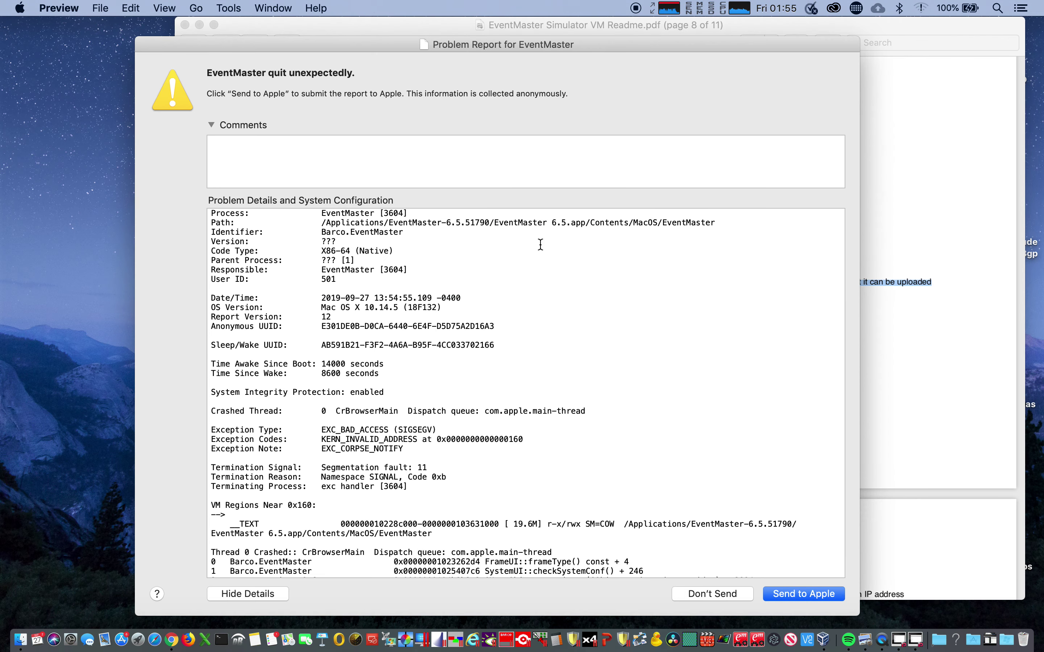
pyautogui.click(803, 593)
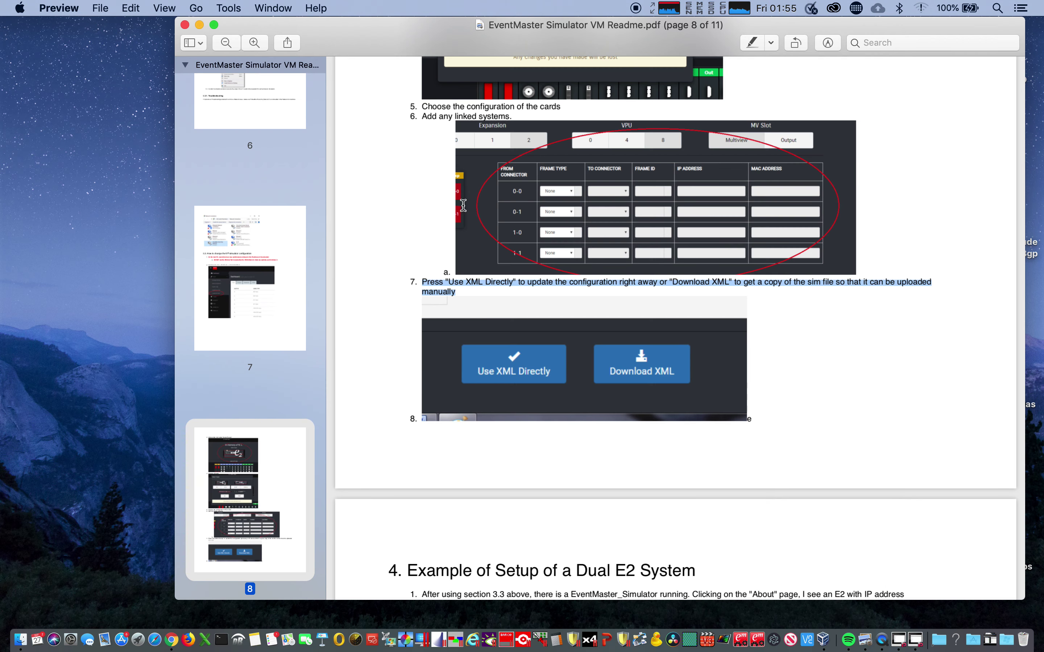